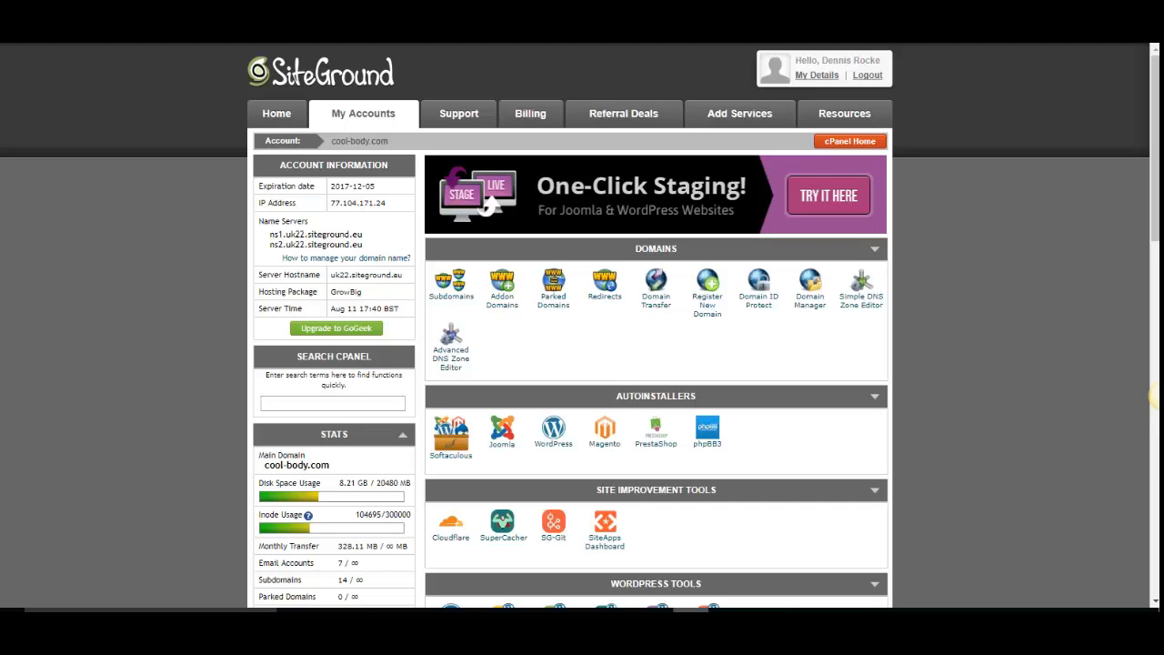
- Open the cPanel file manager and go to the wealthyandwise.co.uk folder inside public_html
mouse_move(1155, 391)
scroll(853, 382, down, 3)
scroll(853, 412, down, 2)
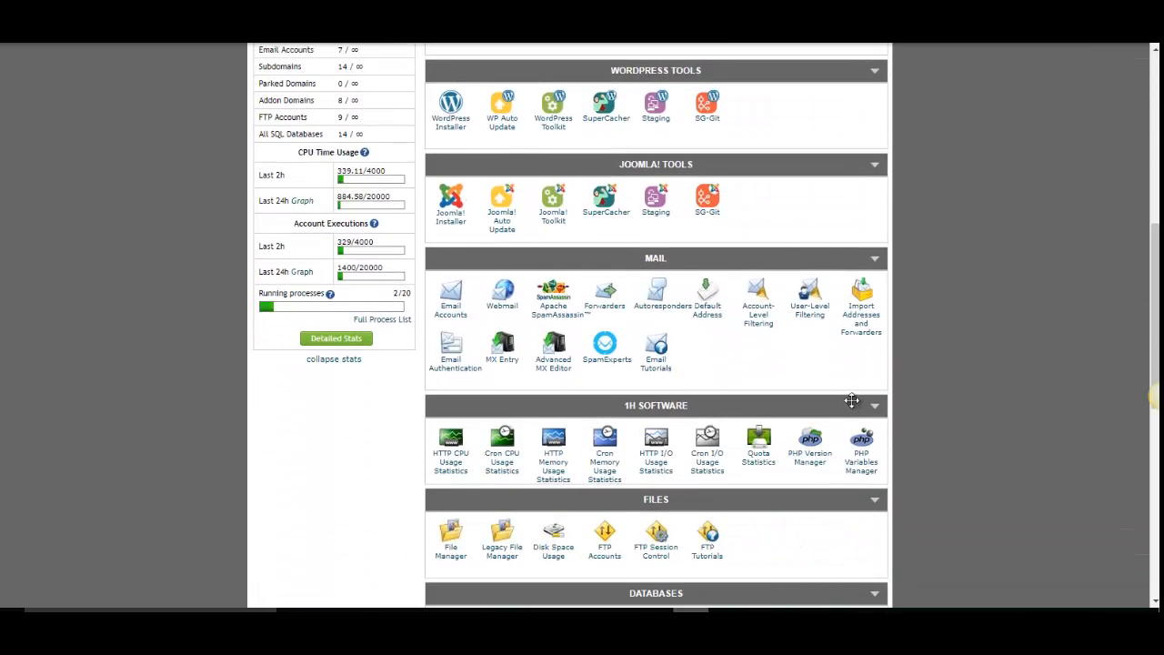
click(447, 555)
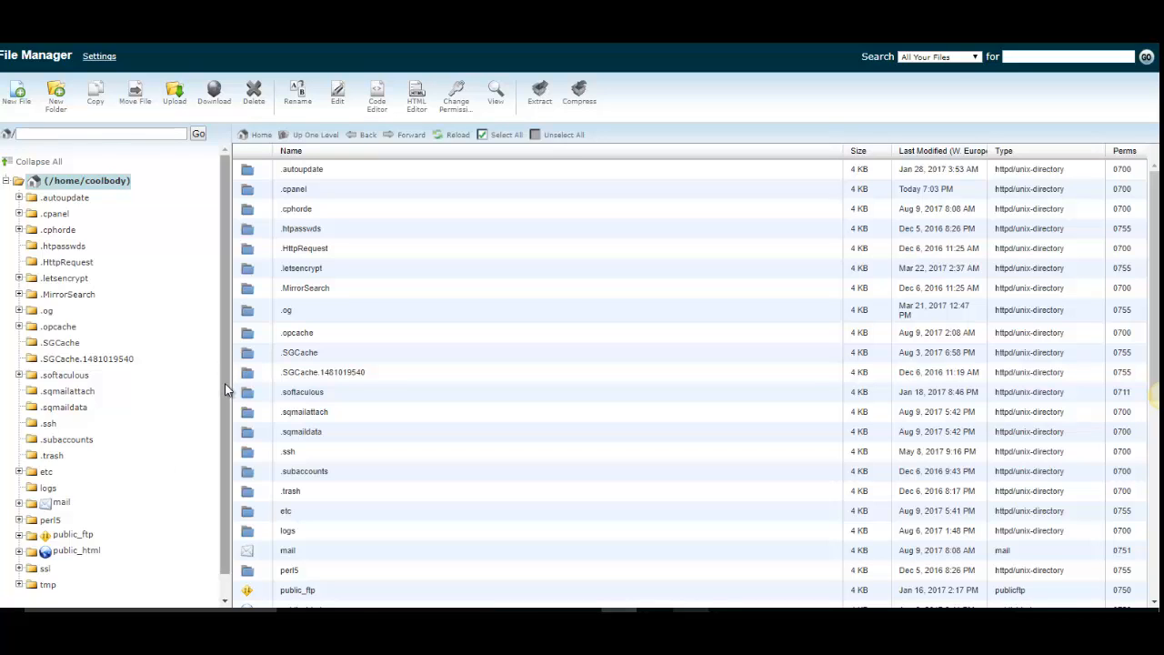
drag(225, 383, 206, 476)
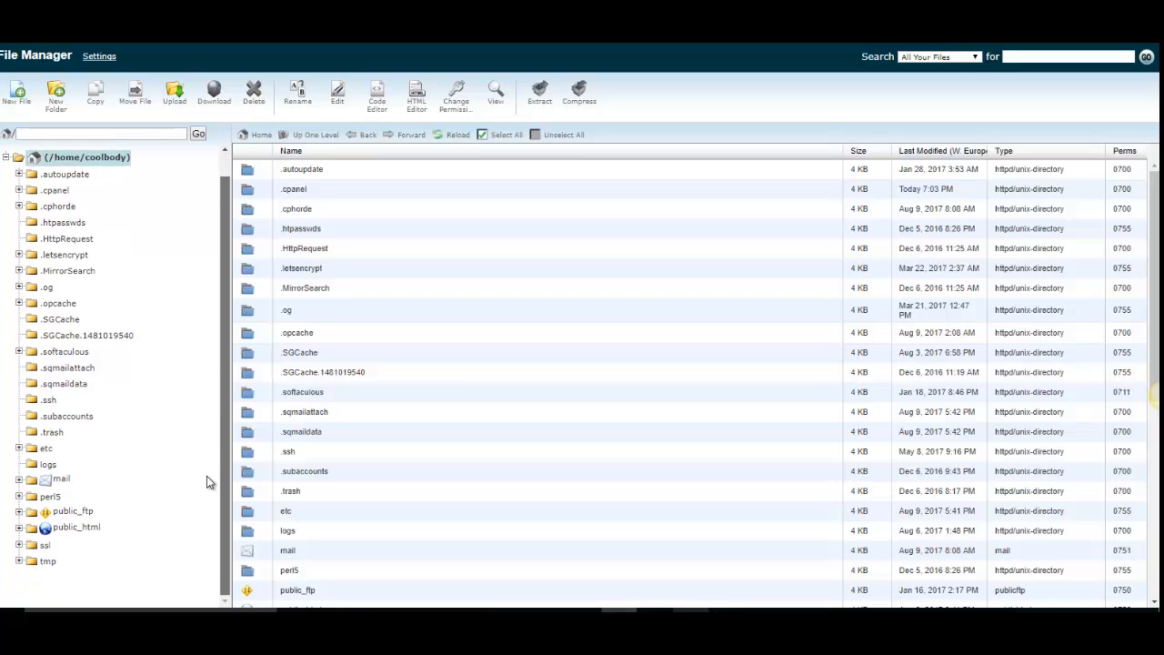
click(19, 529)
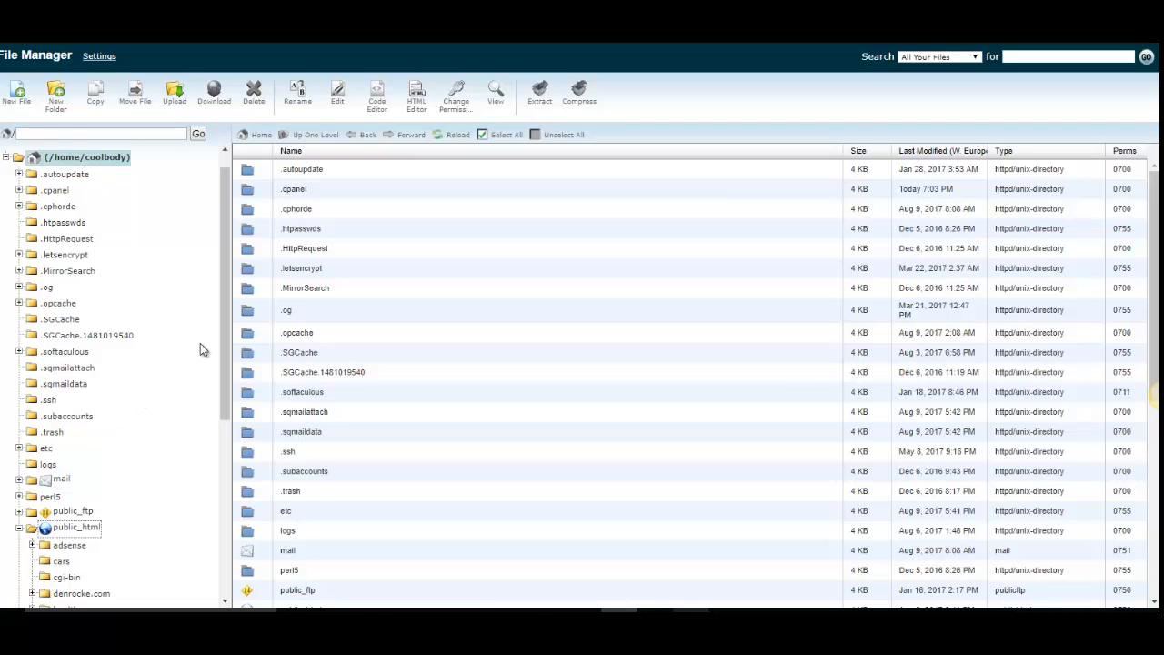
drag(221, 356, 210, 559)
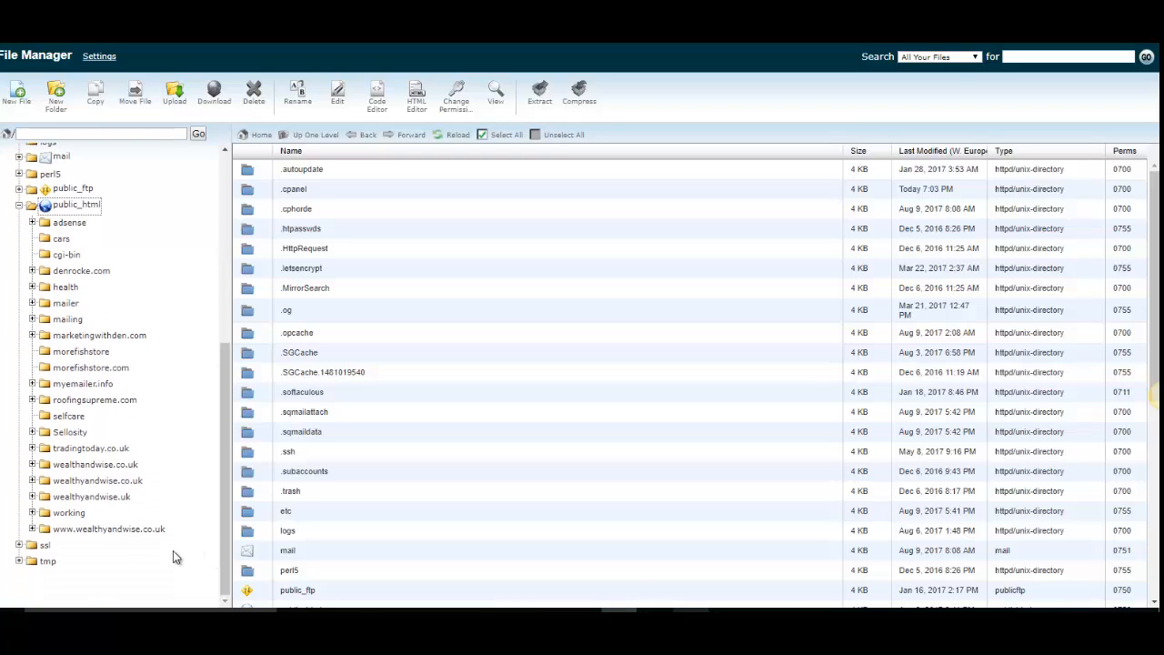
click(100, 480)
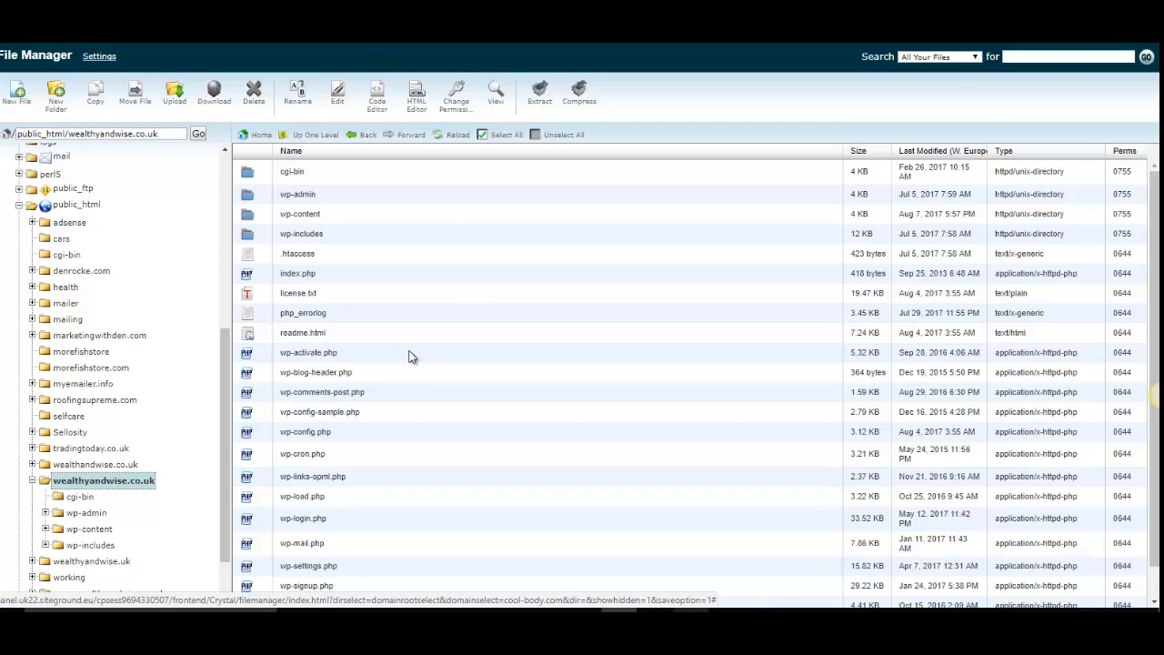
- Upload the mfe zip archive from the Desktop to the wealthyandwise.co.uk folder
click(176, 99)
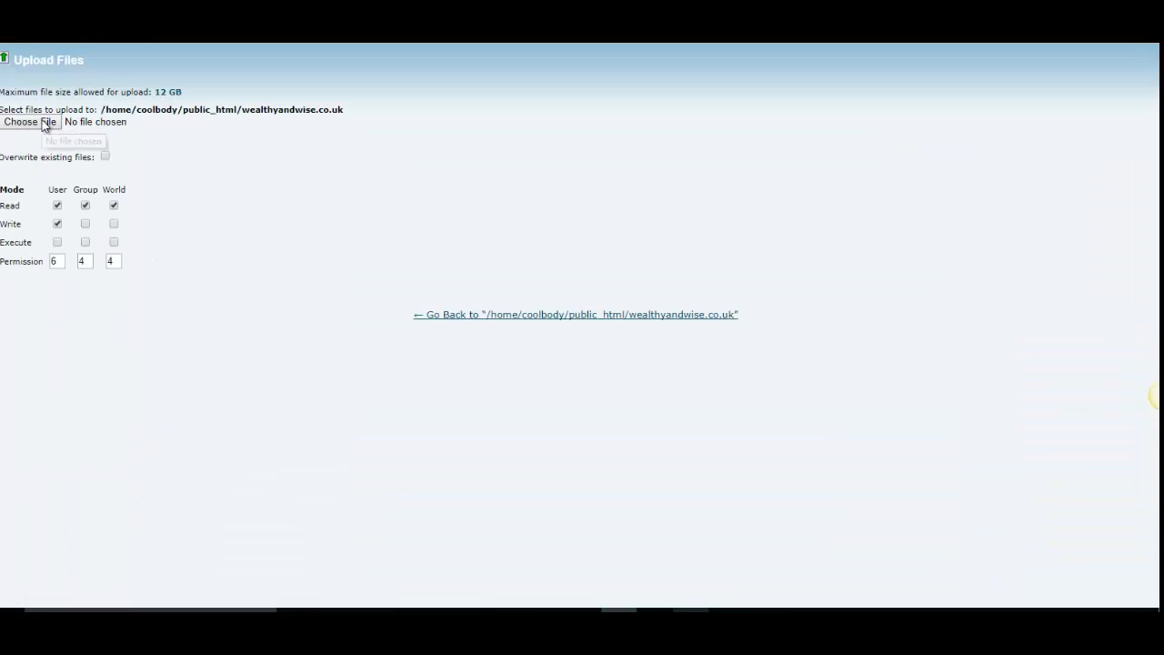
click(46, 125)
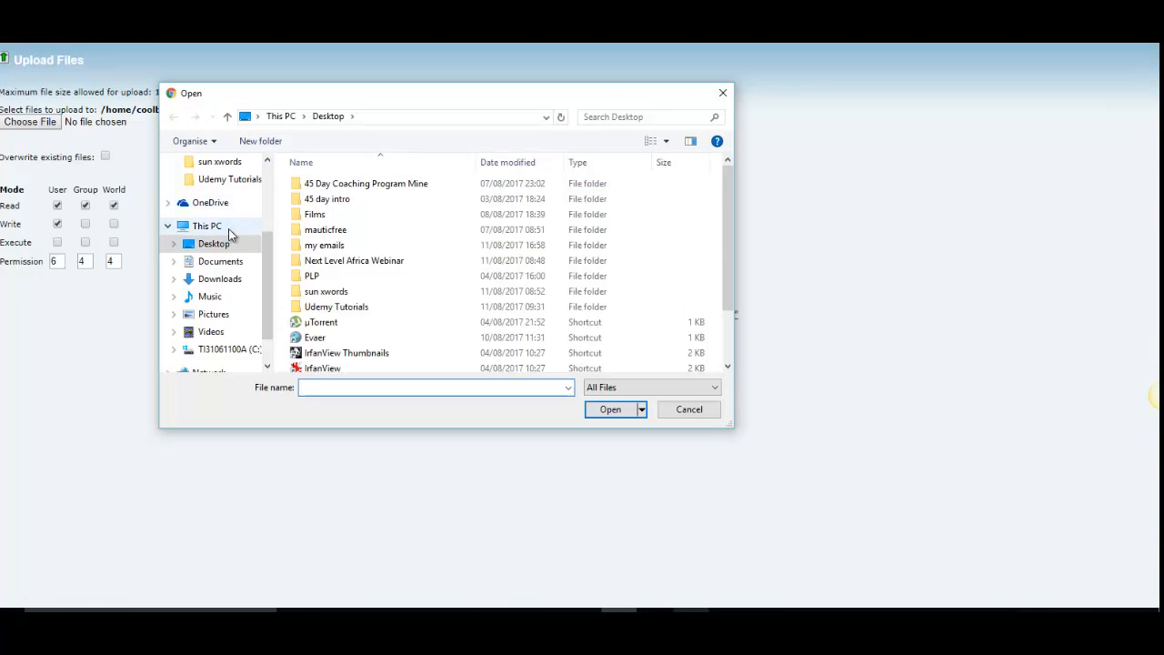
drag(722, 205, 725, 330)
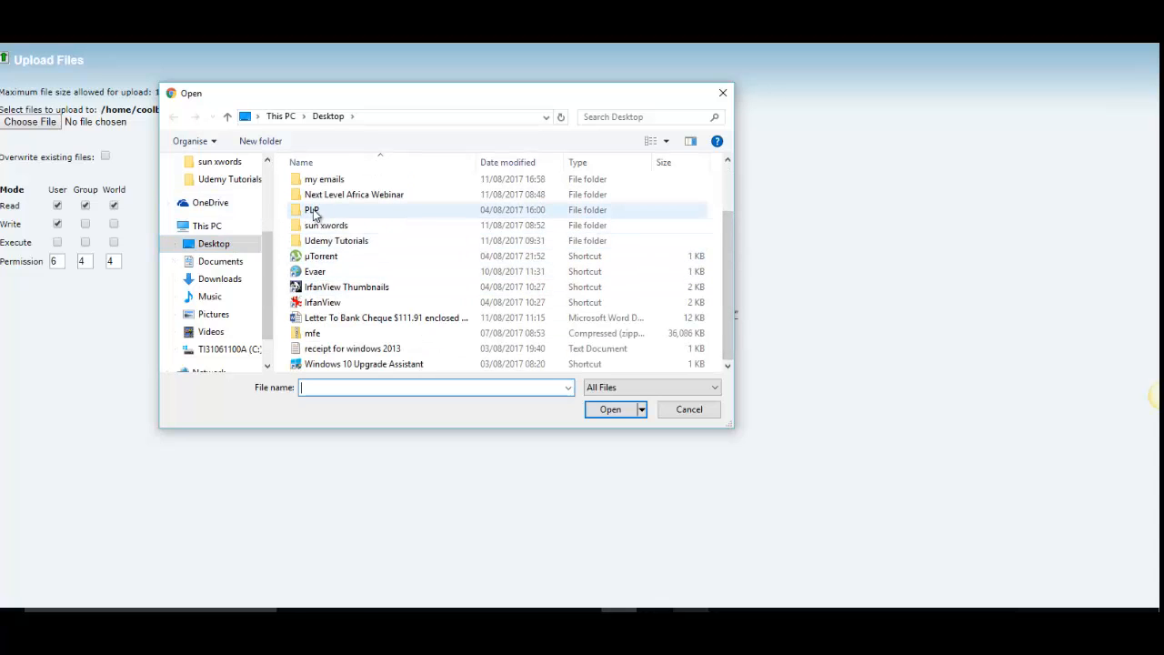
double_click(314, 333)
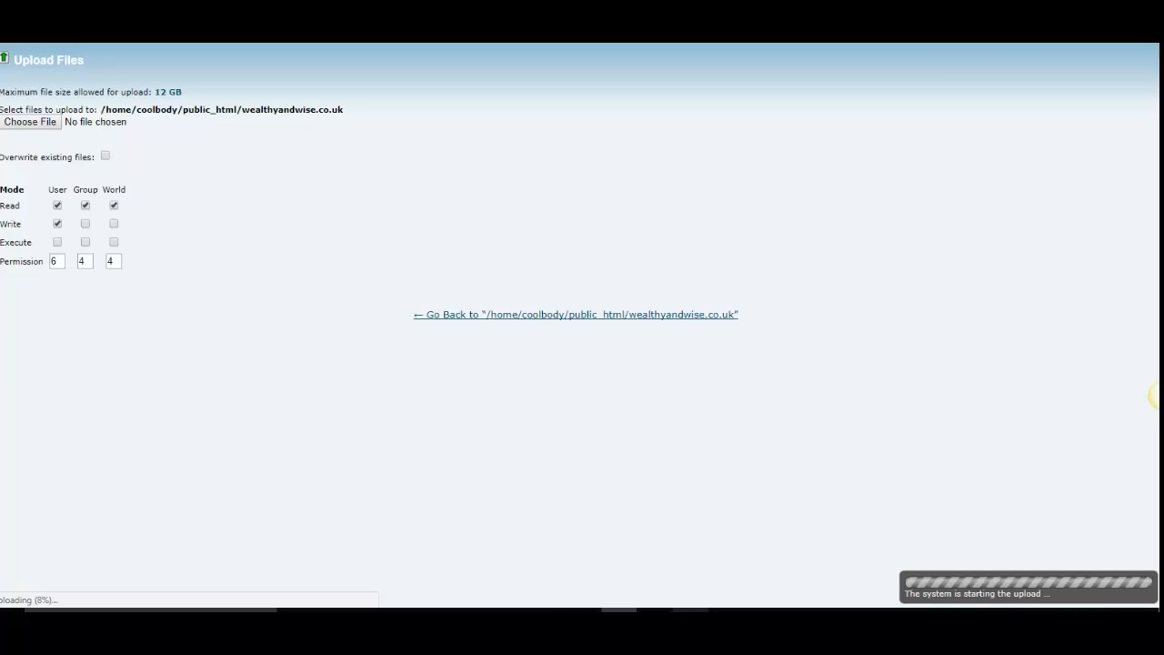
click(691, 609)
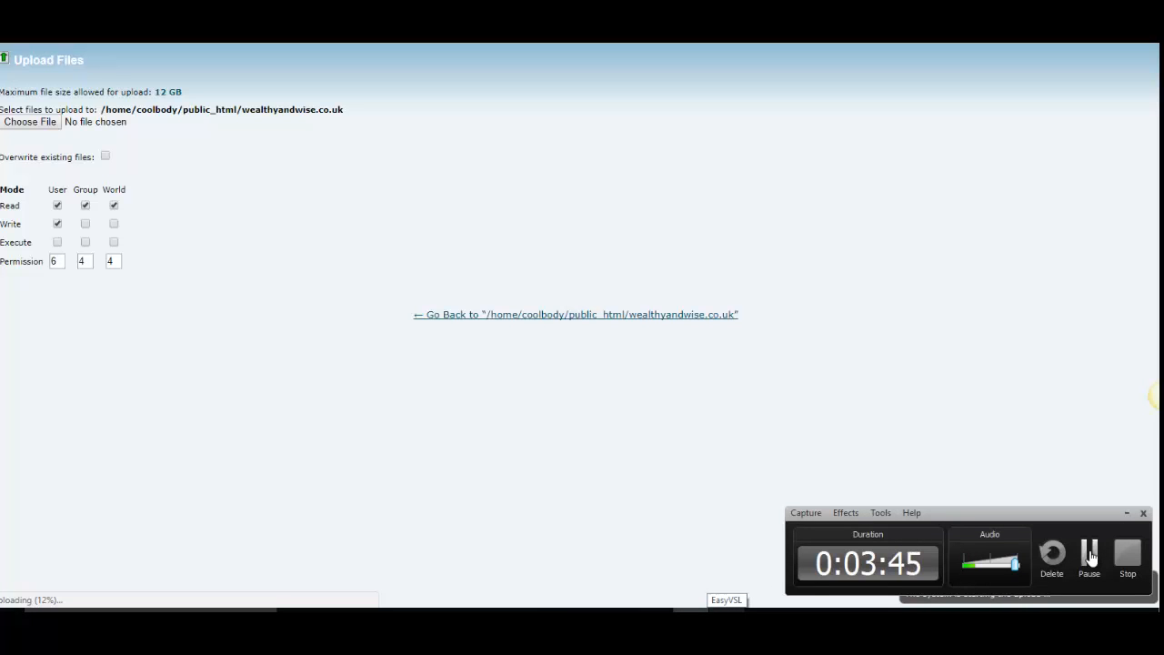
click(1092, 556)
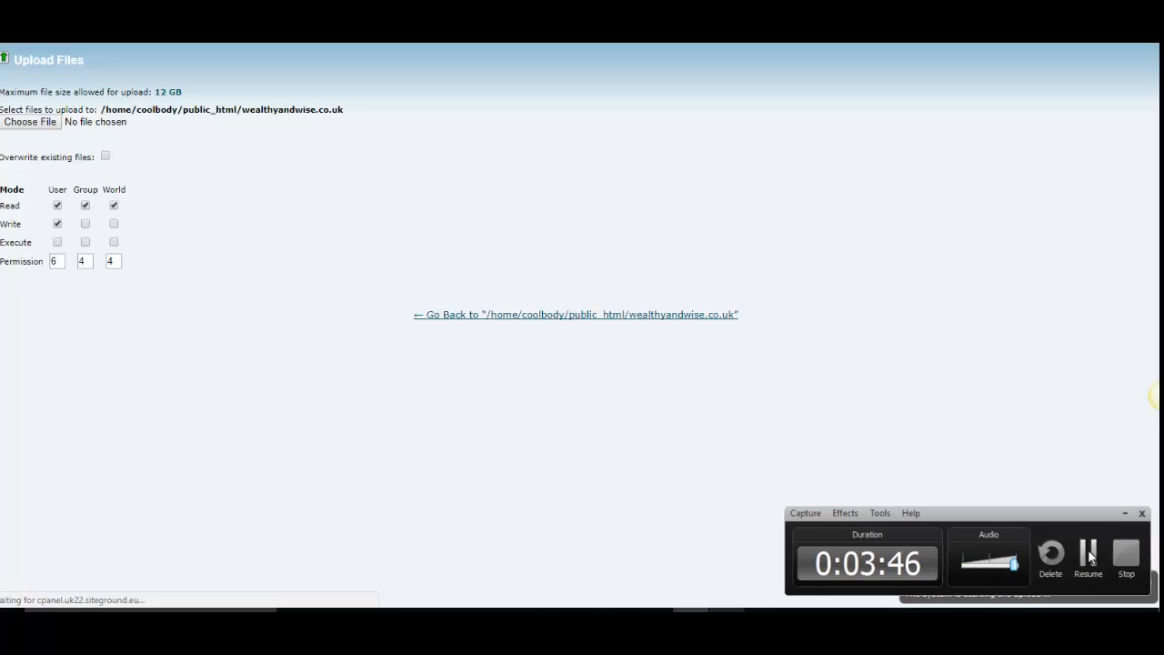
click(1092, 556)
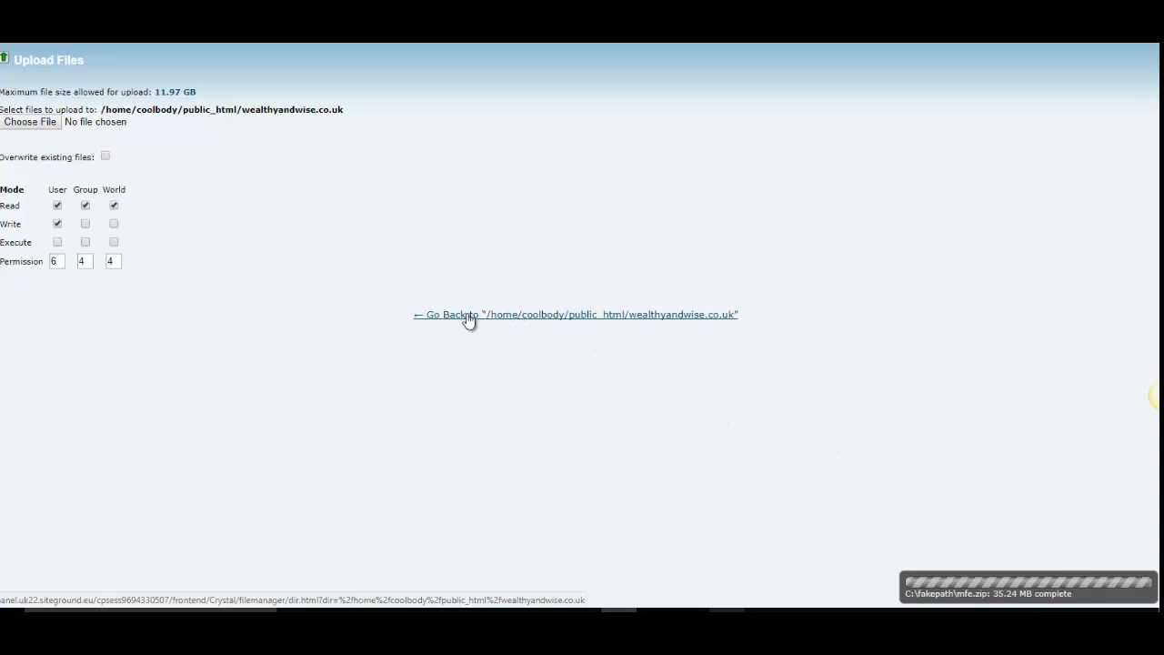
- Return to the wealthyandwise.co.uk folder and create a new folder named mfe in it
click(531, 315)
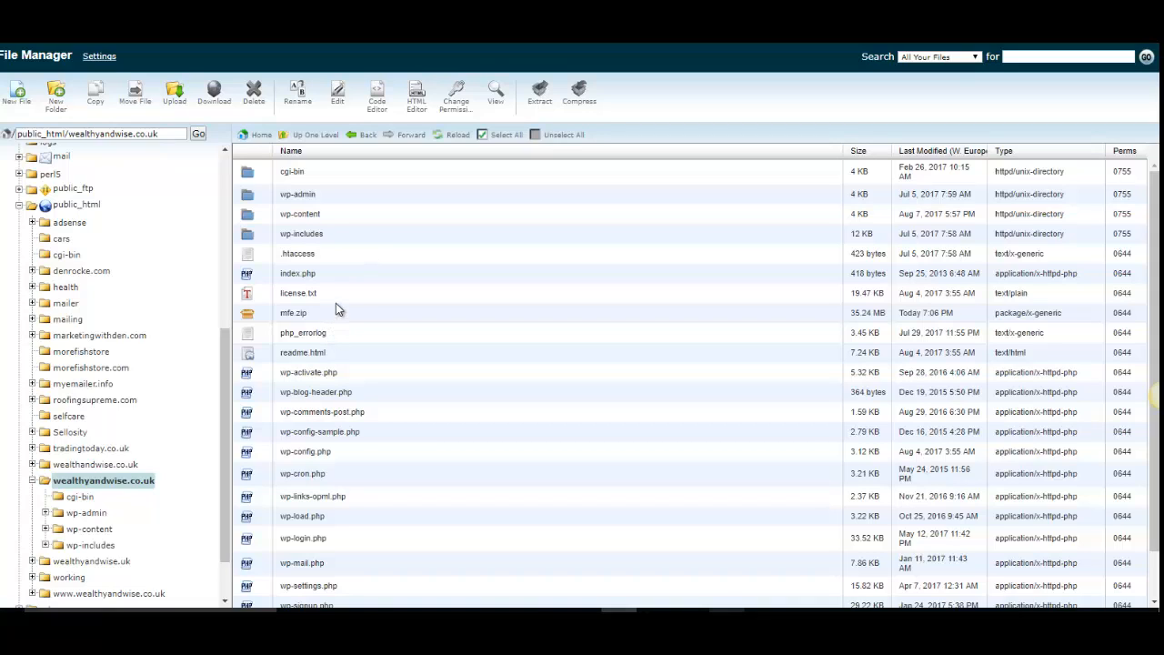
click(55, 101)
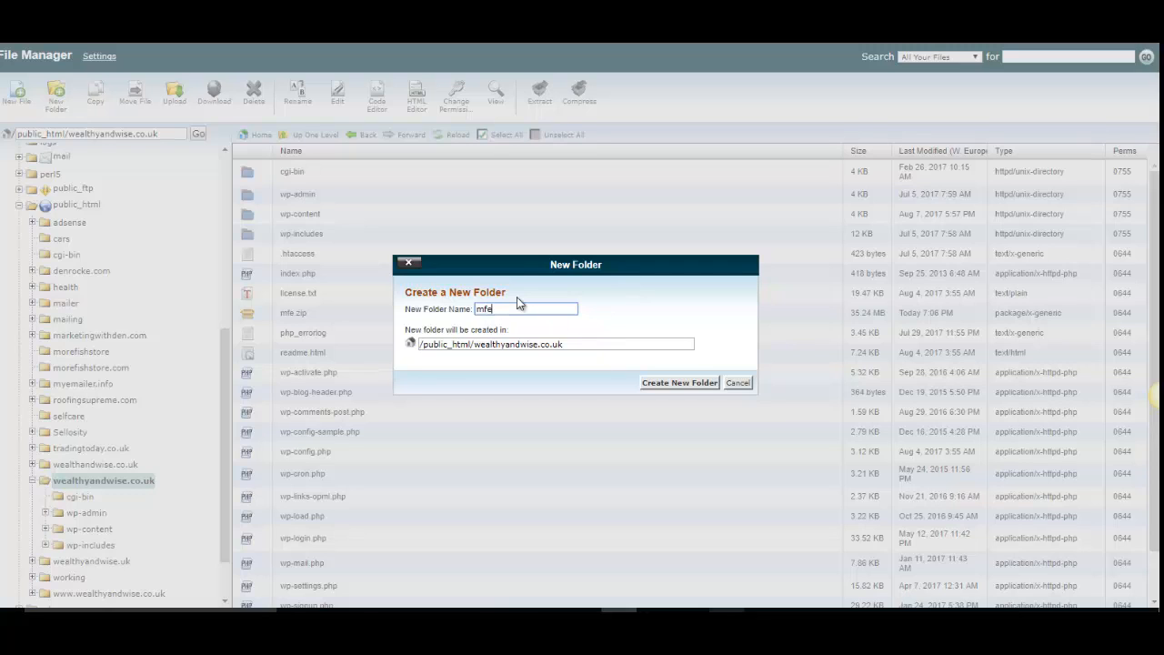
click(658, 382)
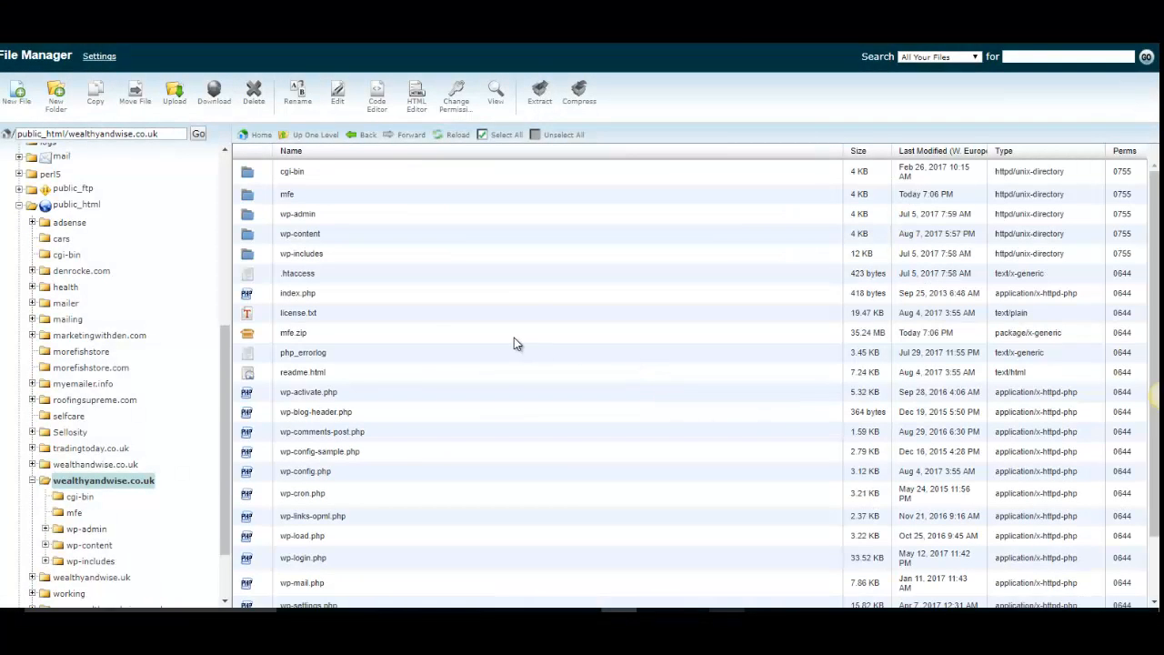
- Move mfe.zip into the new mfe folder
click(290, 199)
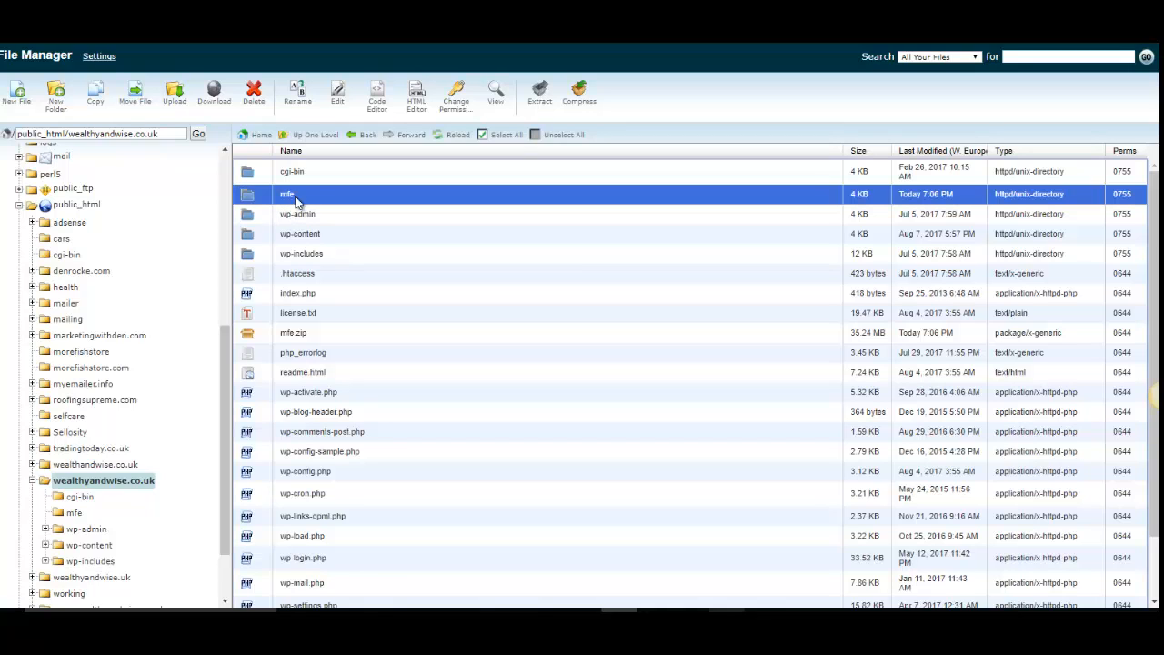
click(296, 334)
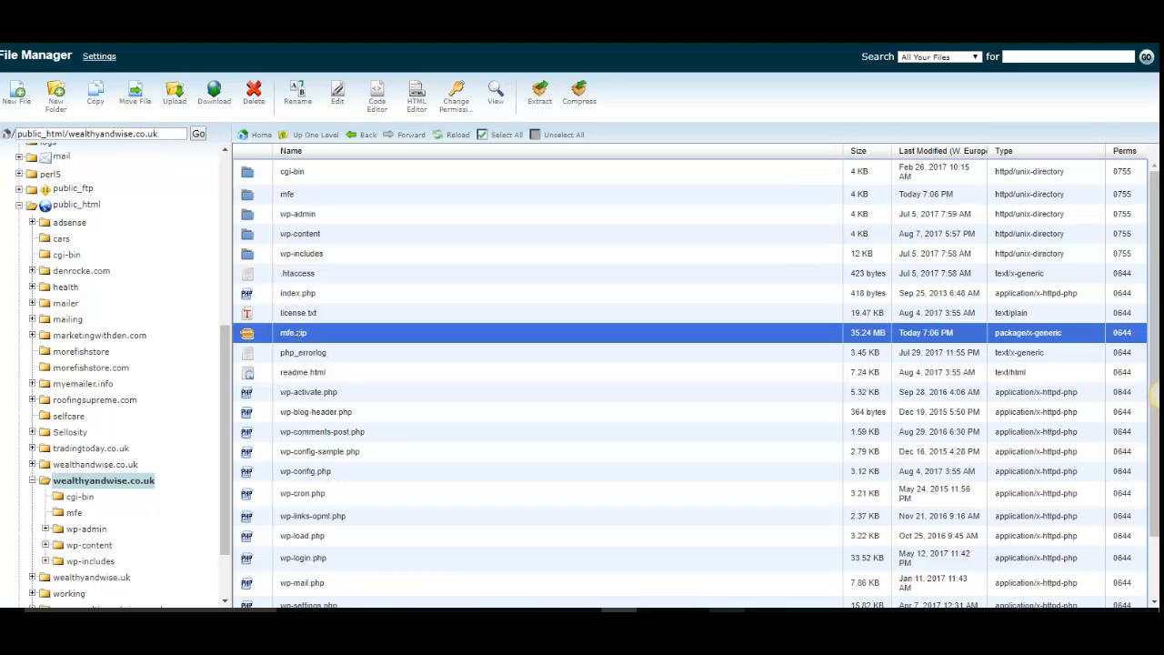
drag(315, 339, 313, 202)
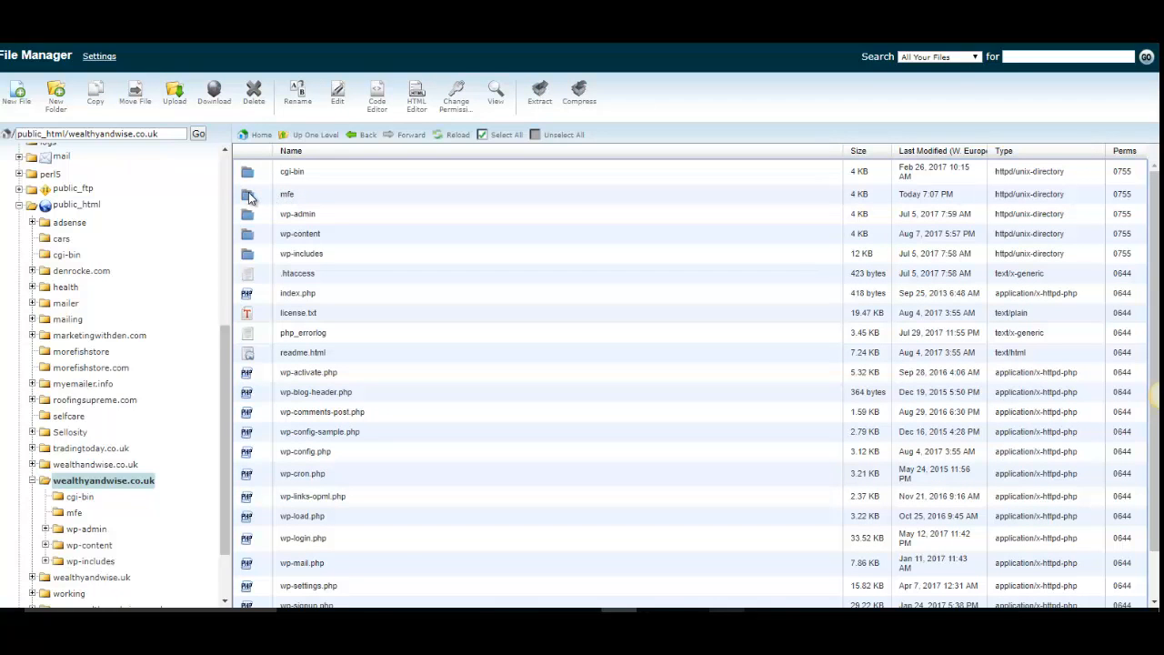
- Extract mfe.zip inside the mfe folder to /public_html/wealthyandwise.co.uk/mfe and dismiss the extraction results
double_click(251, 199)
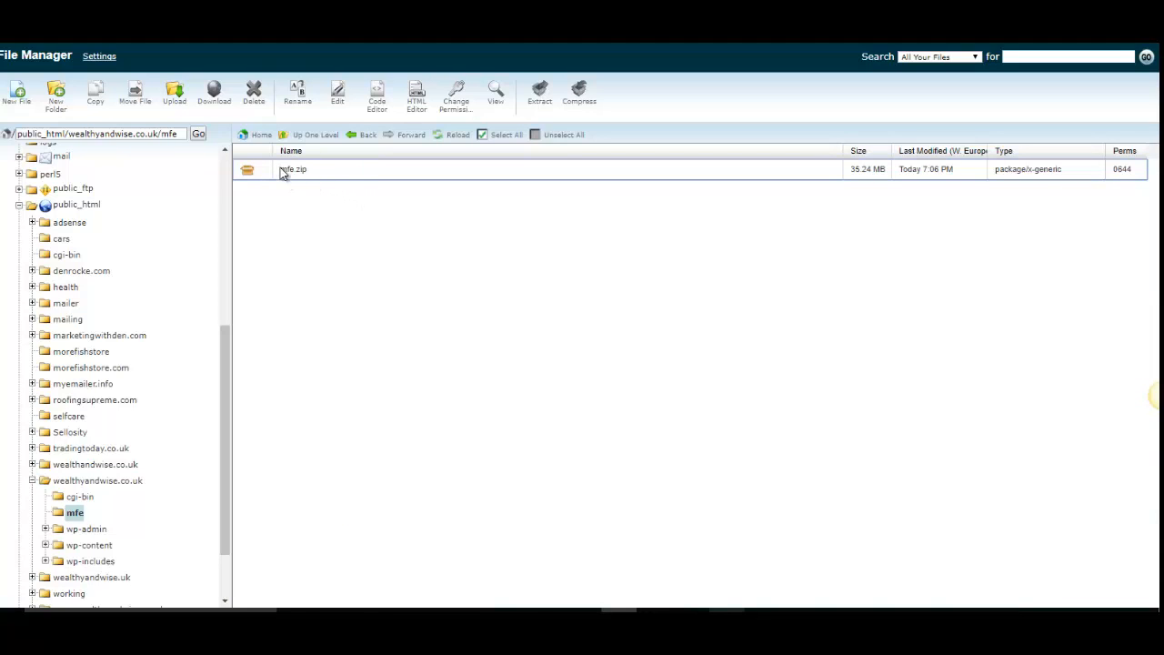
click(293, 170)
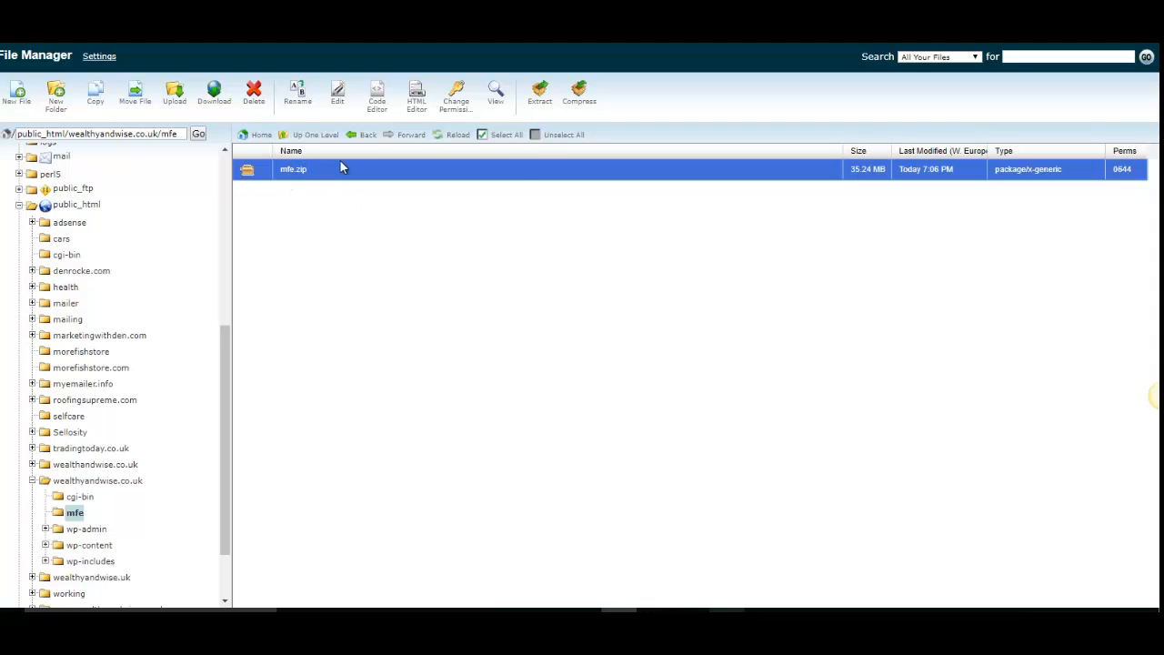
click(540, 96)
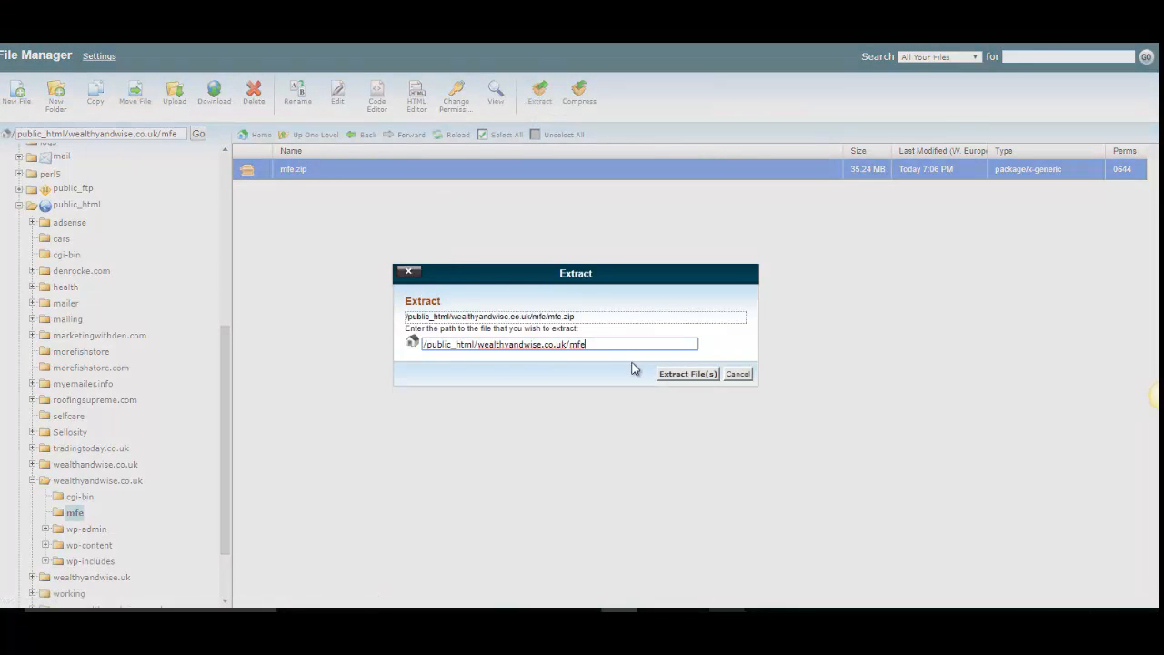
click(697, 373)
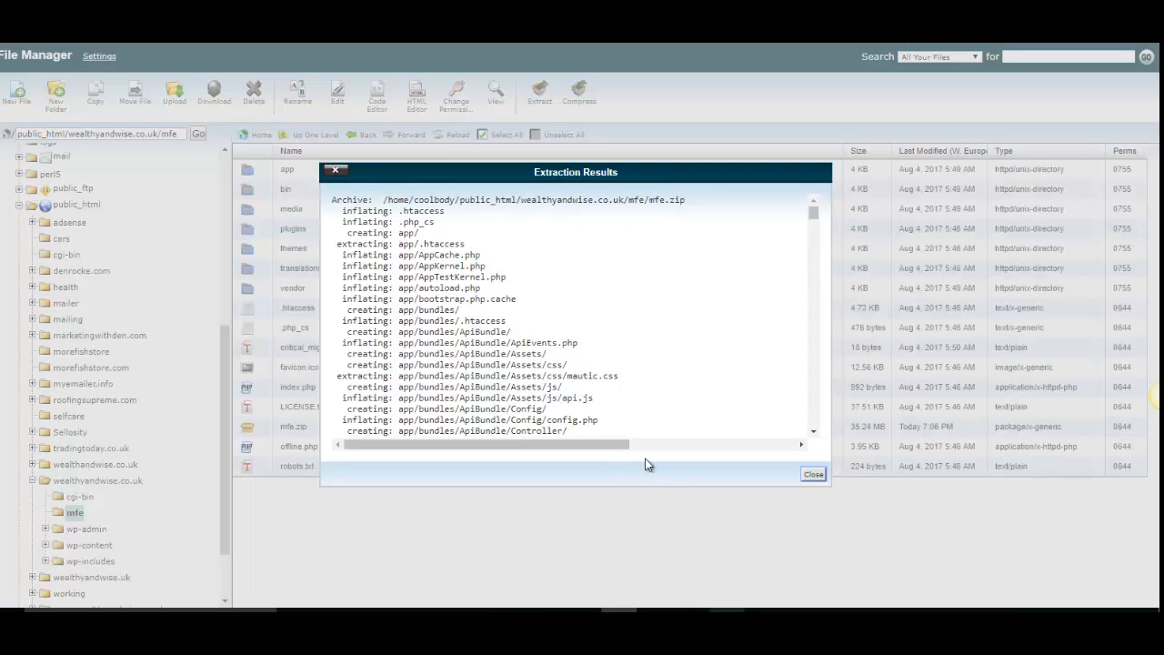
click(815, 474)
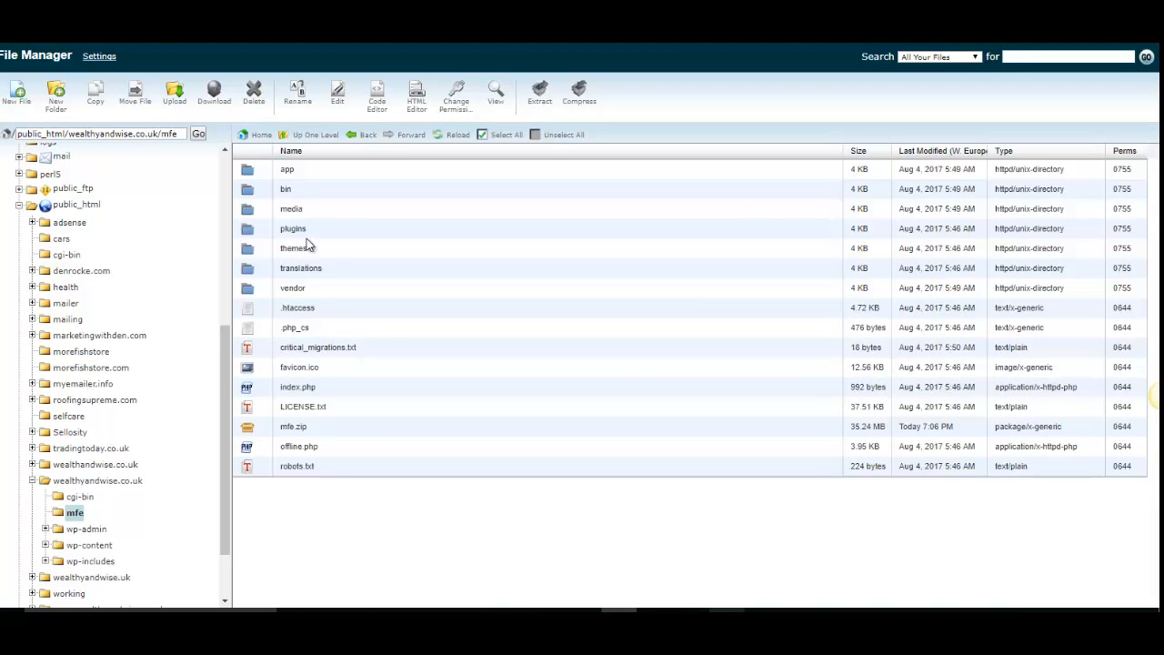
- Delete the mfe.zip archive from the mfe folder
right_click(287, 428)
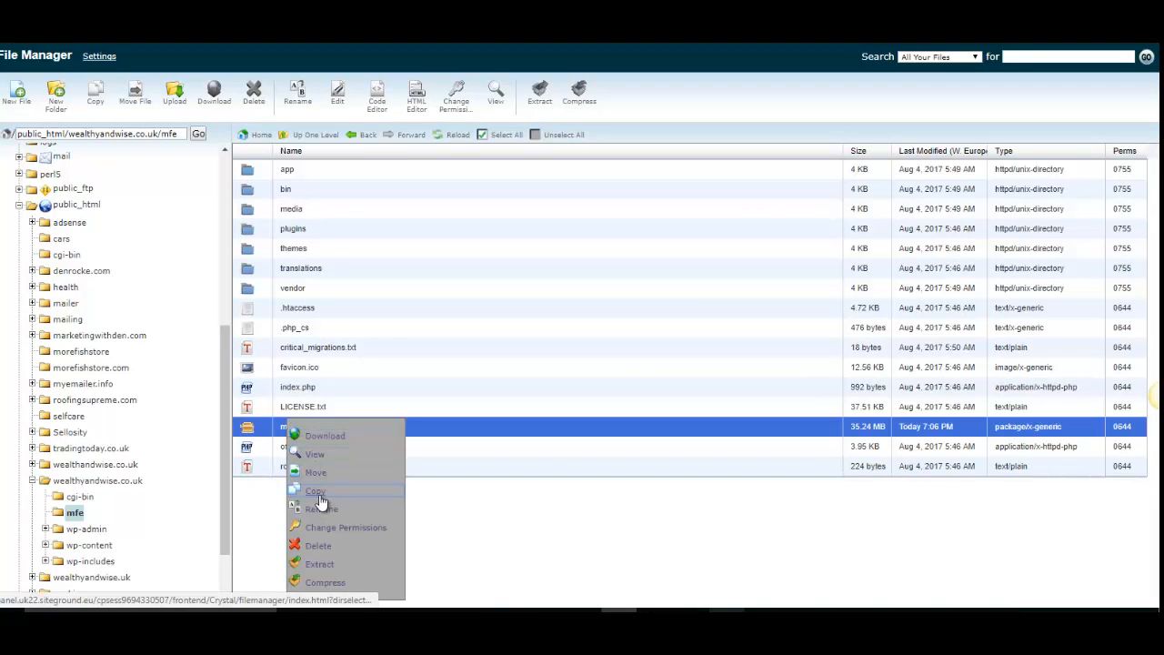
click(317, 544)
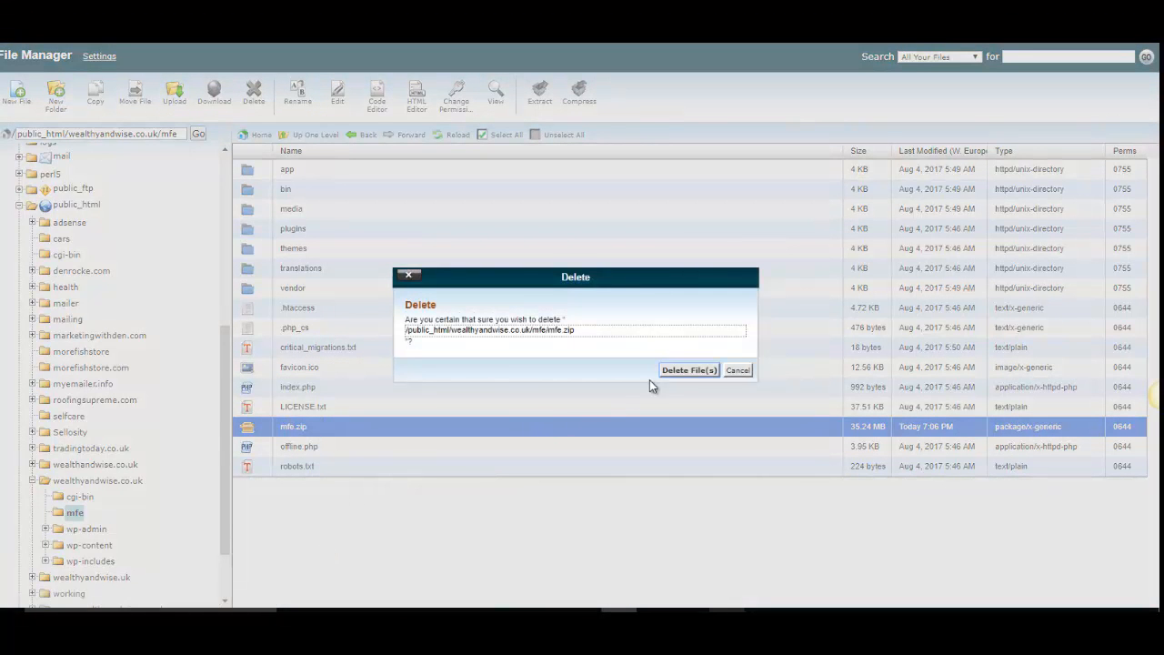
click(663, 374)
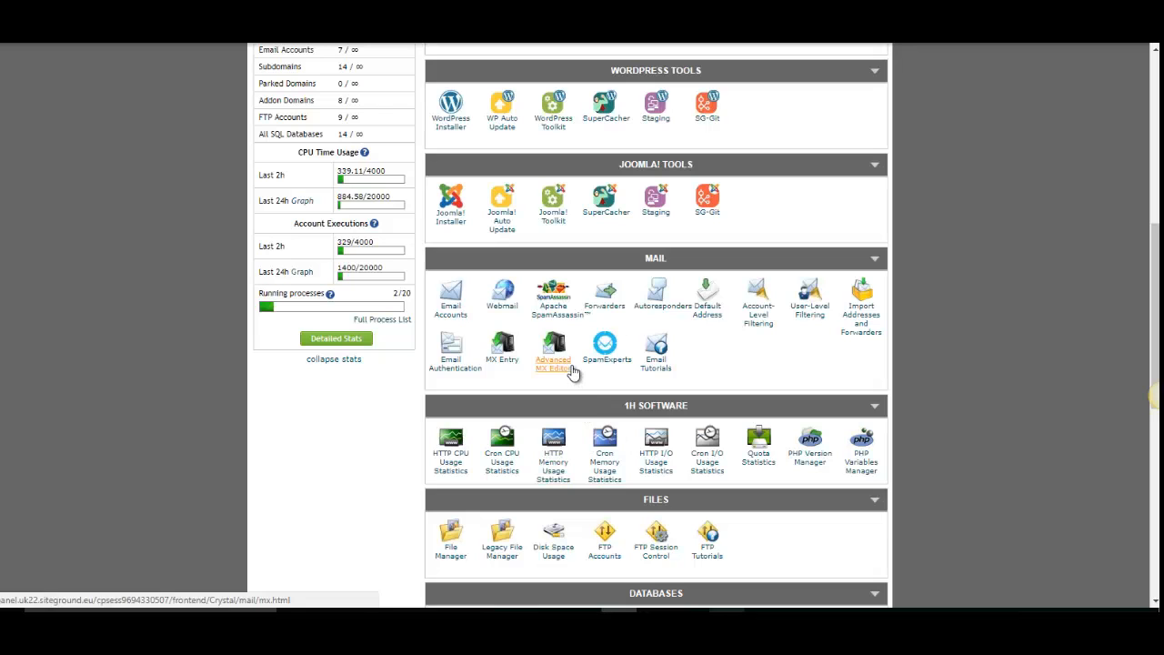
- Return to cPanel and create a database named coolbody_mfe with the MySQL Database Wizard
scroll(569, 382, down, 3)
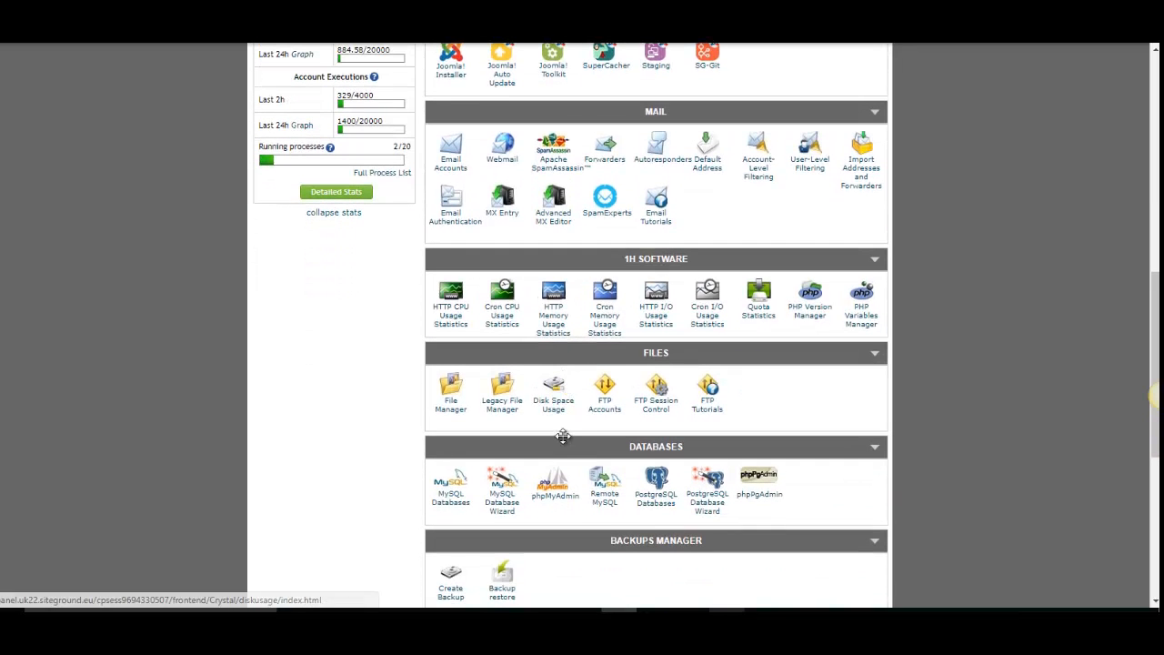
click(502, 509)
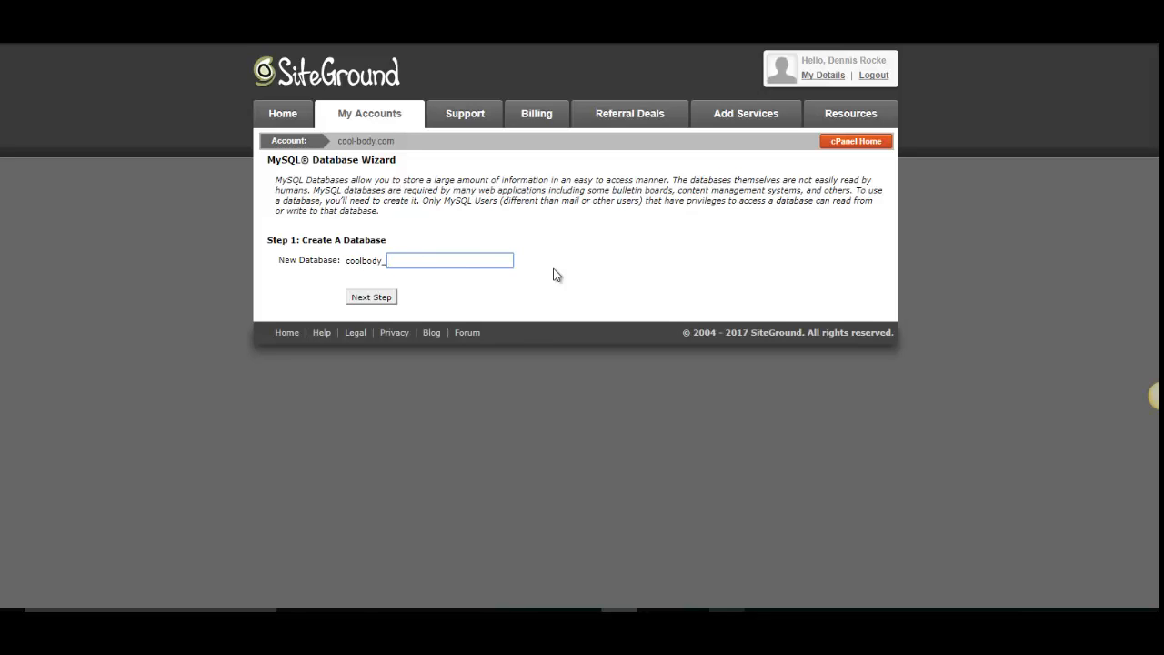
text(f)
key(BackSpace)
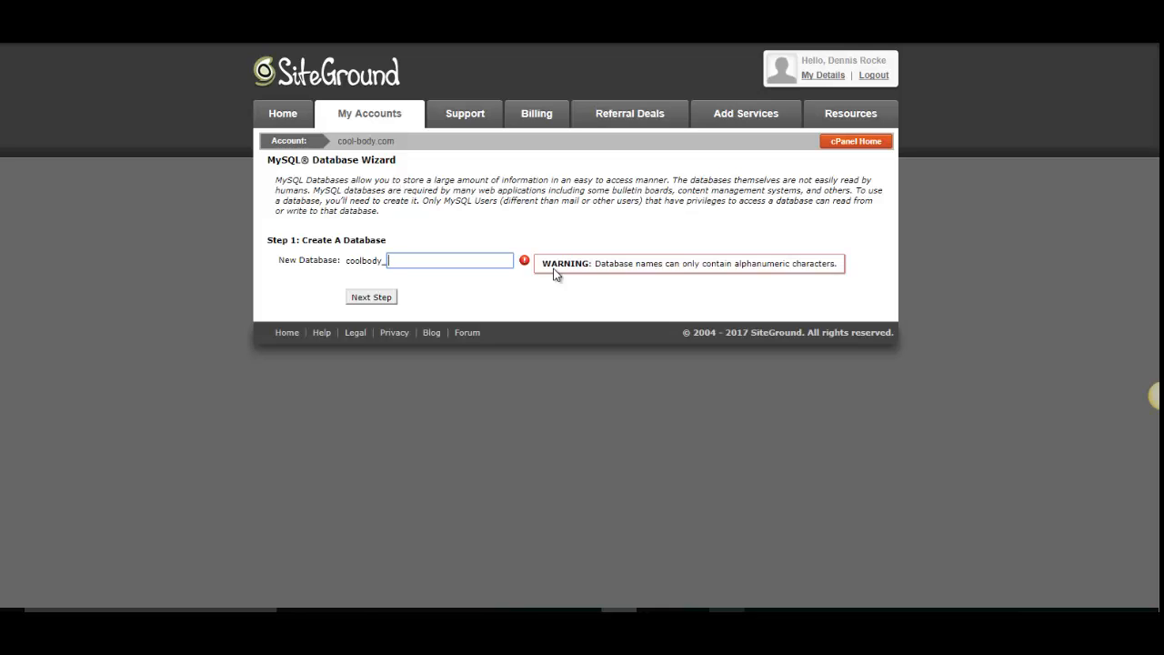
text(mfe)
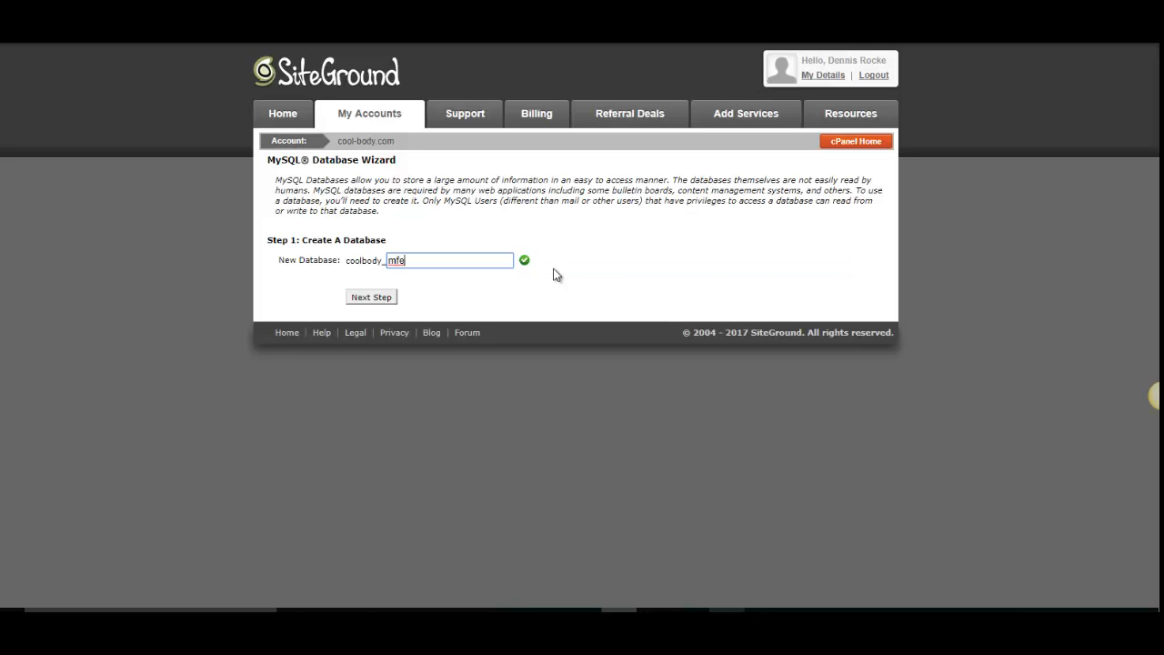
click(383, 300)
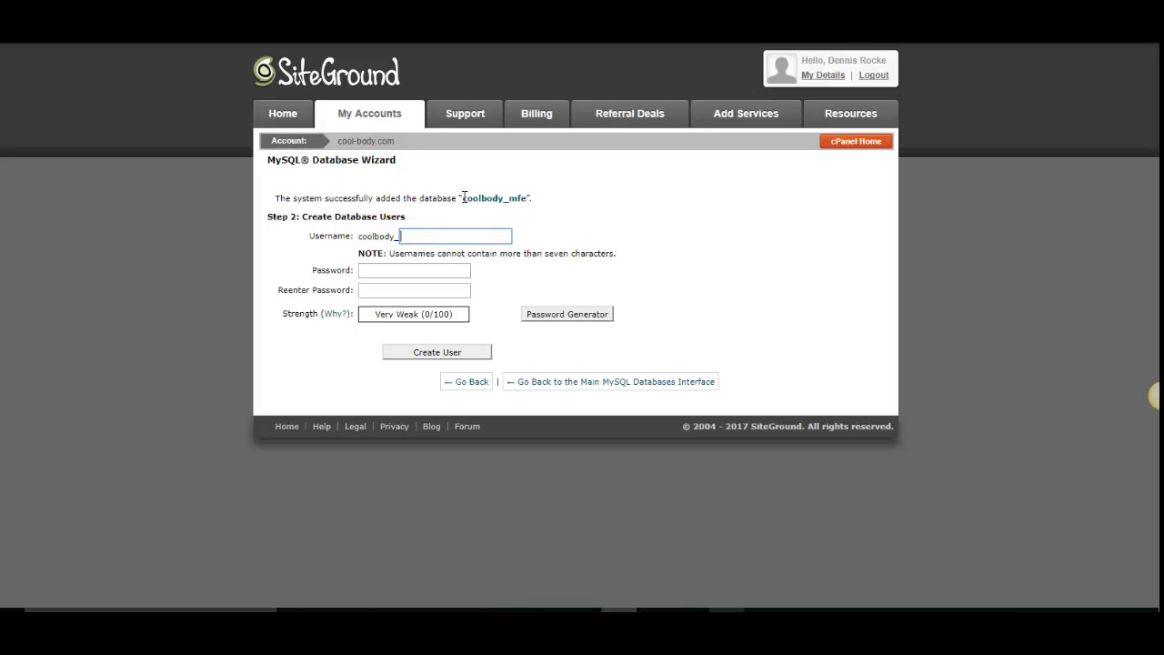
- Copy the new database's name from the wizard and paste it into a blank Notepad note
drag(424, 198, 532, 198)
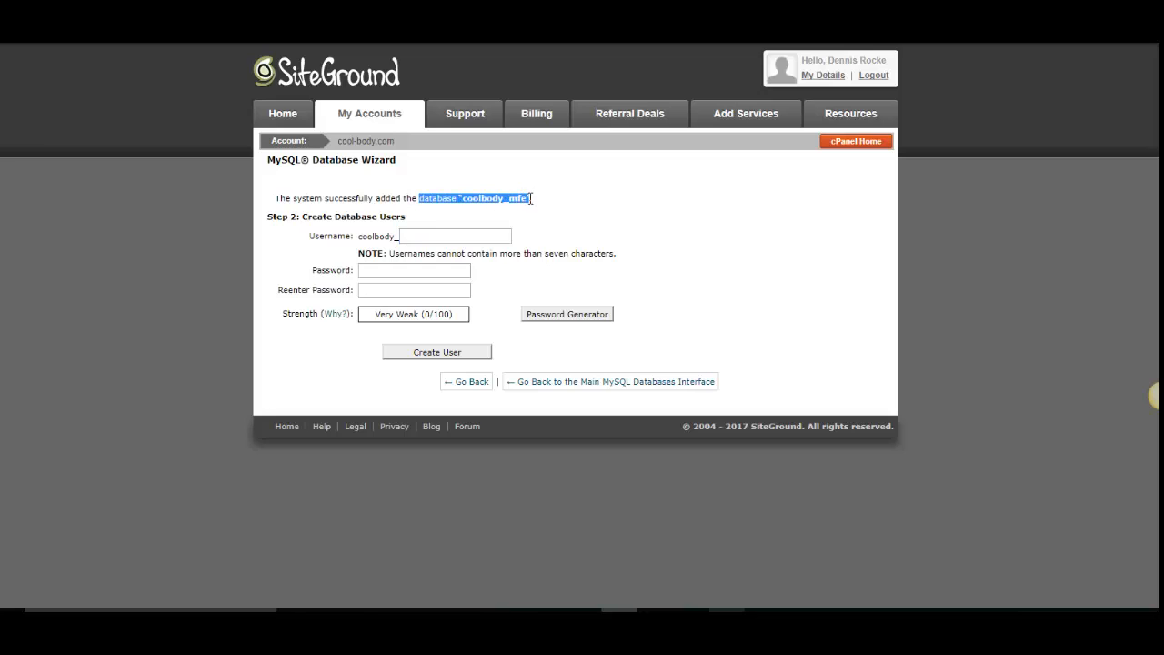
right_click(510, 202)
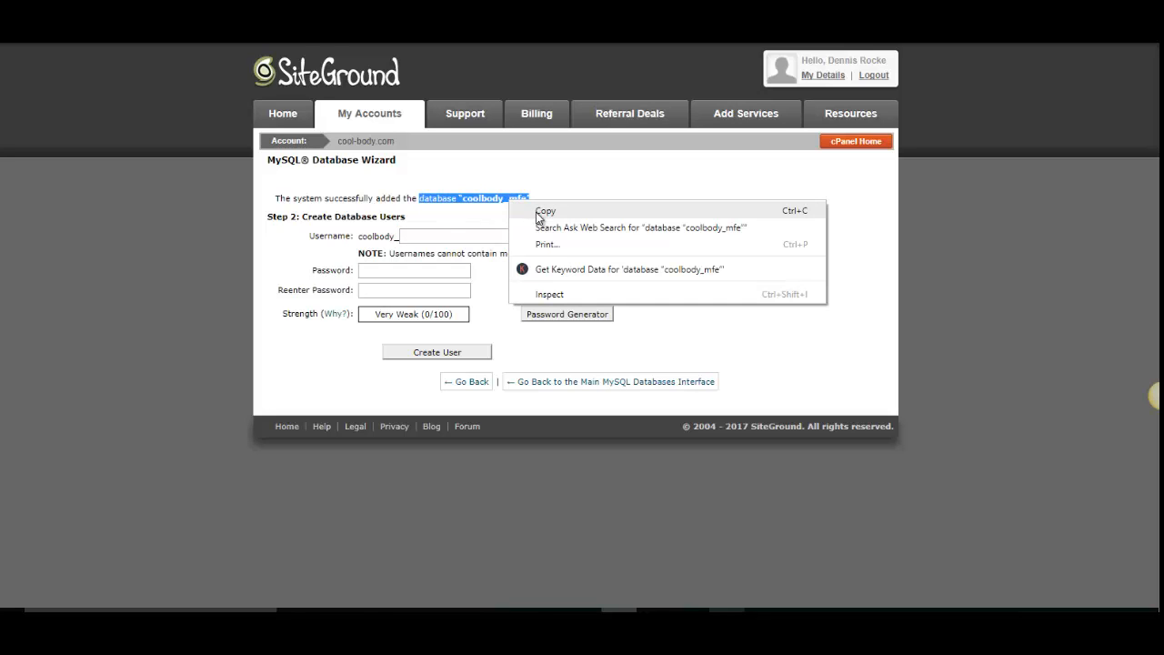
click(544, 211)
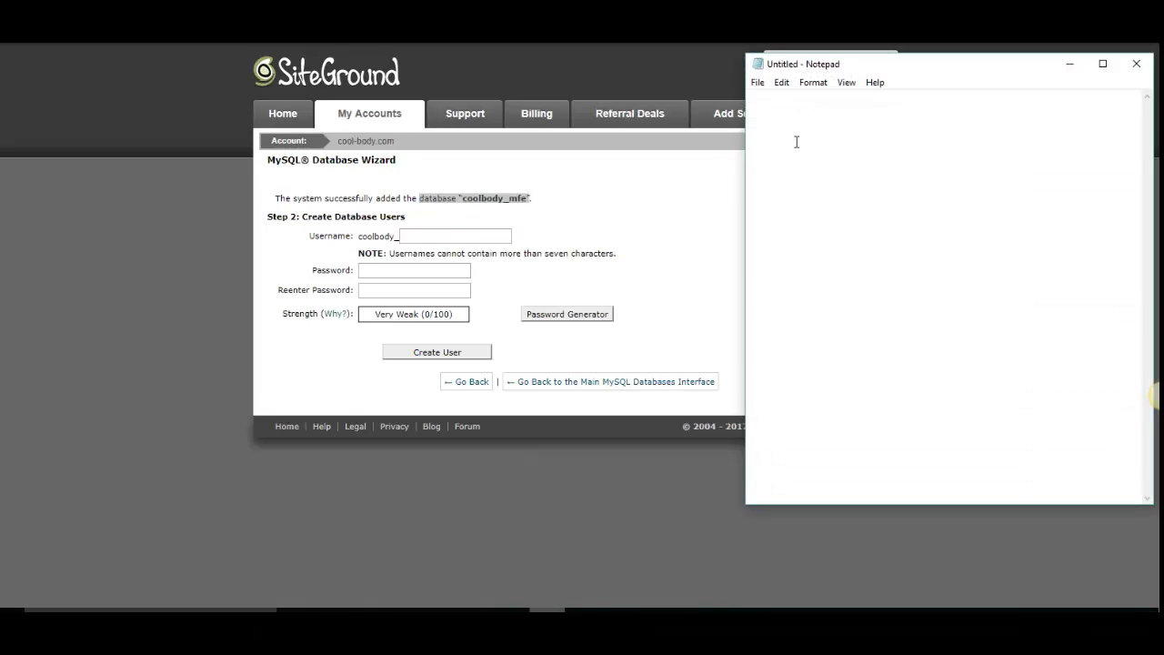
right_click(796, 141)
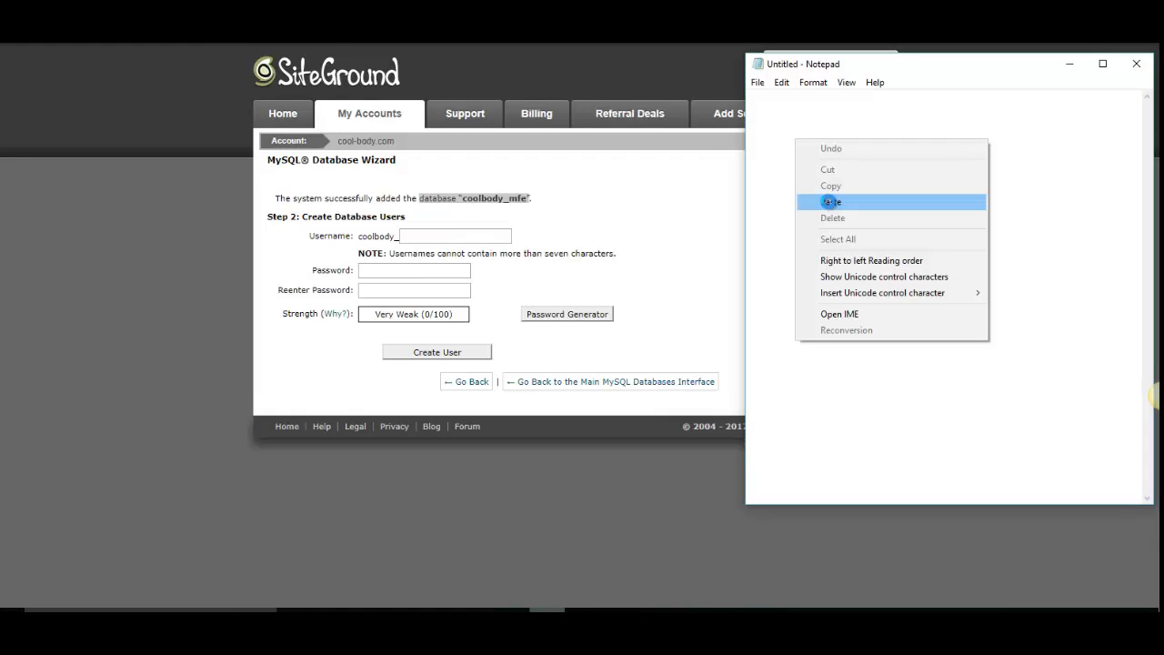
click(829, 201)
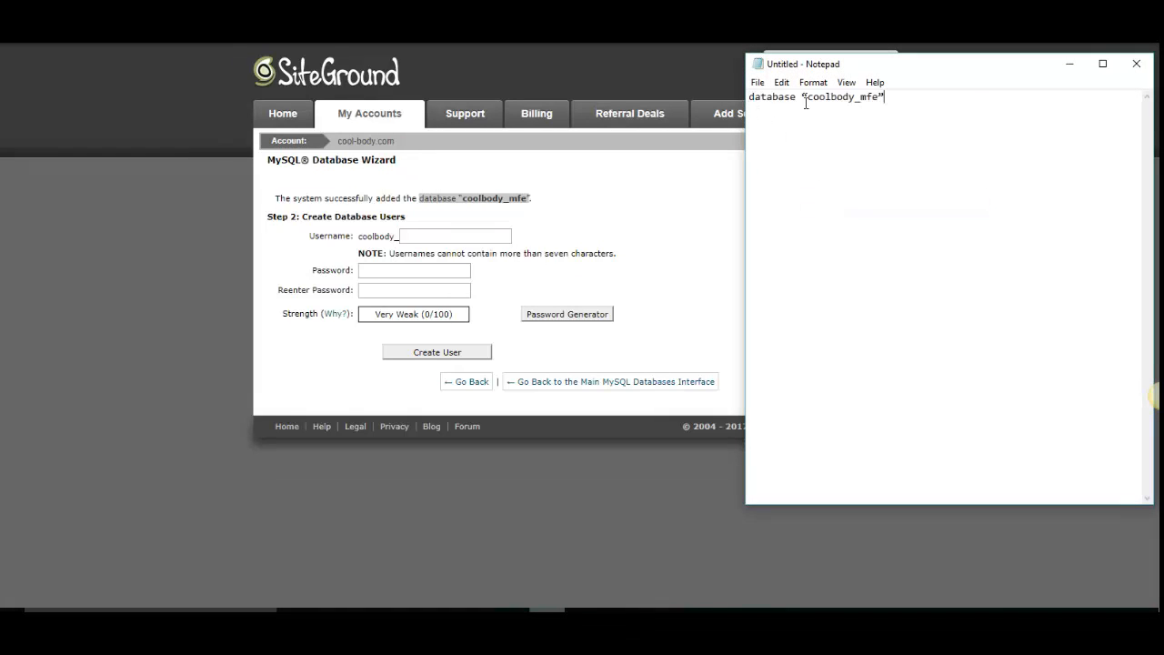
- Enter mfe as the username for the new database user after the coolbody_ prefix
click(410, 236)
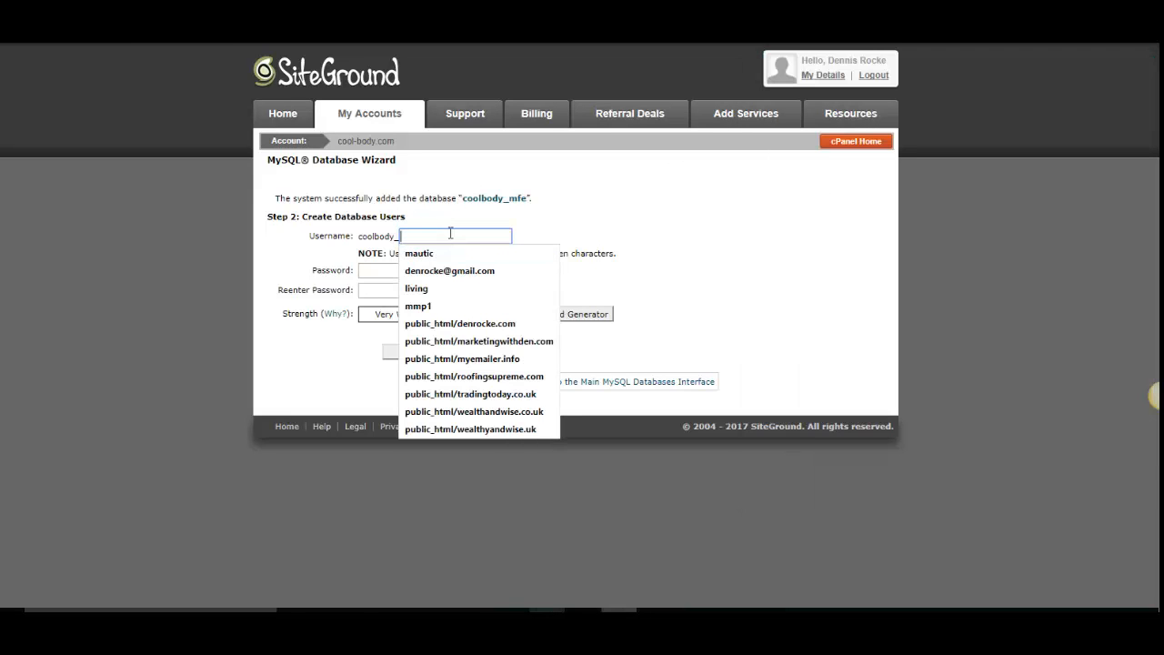
text(mfe)
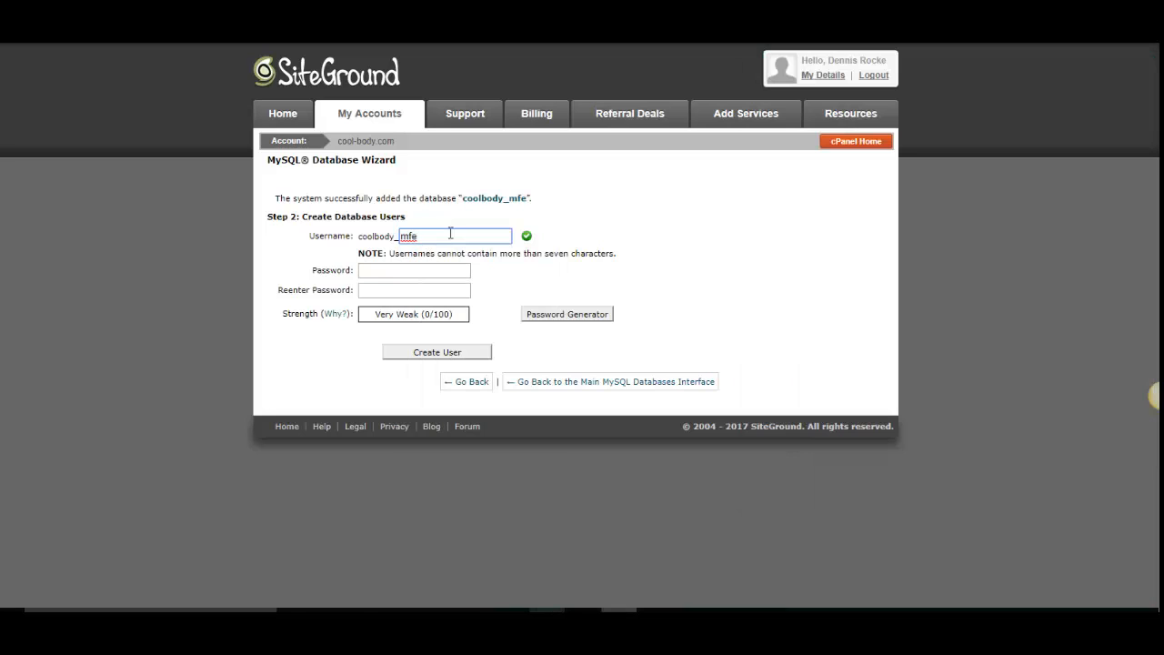
click(385, 269)
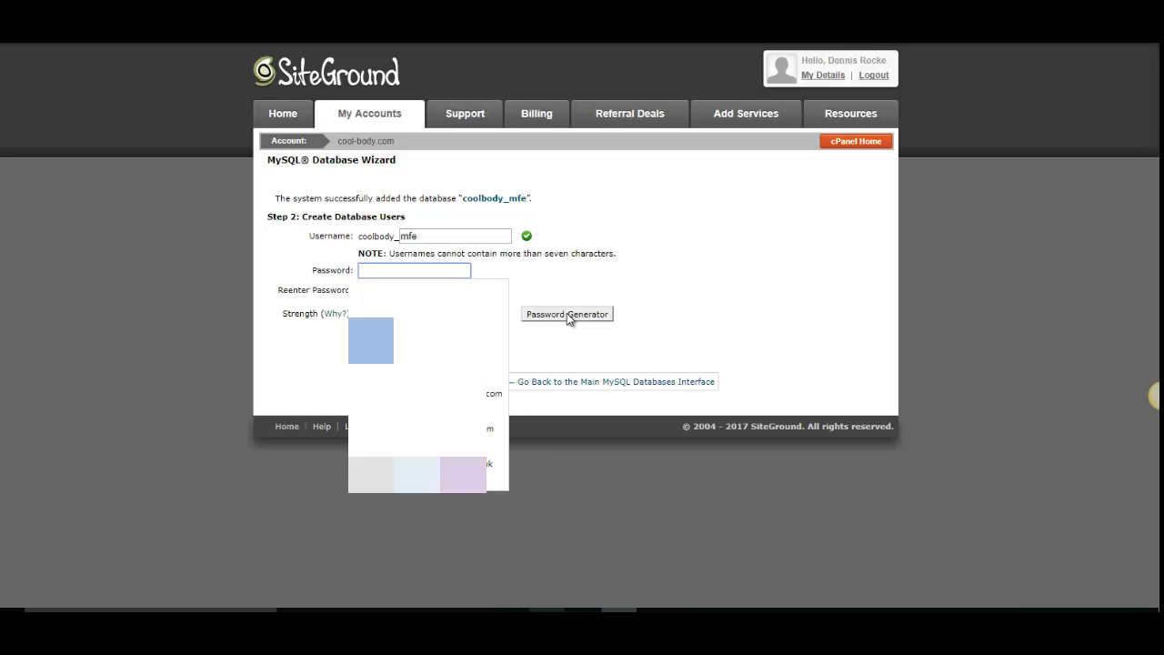
- Generate a password, record it in the Notepad note under the label "pass:", and cancel the Password Generator
click(567, 315)
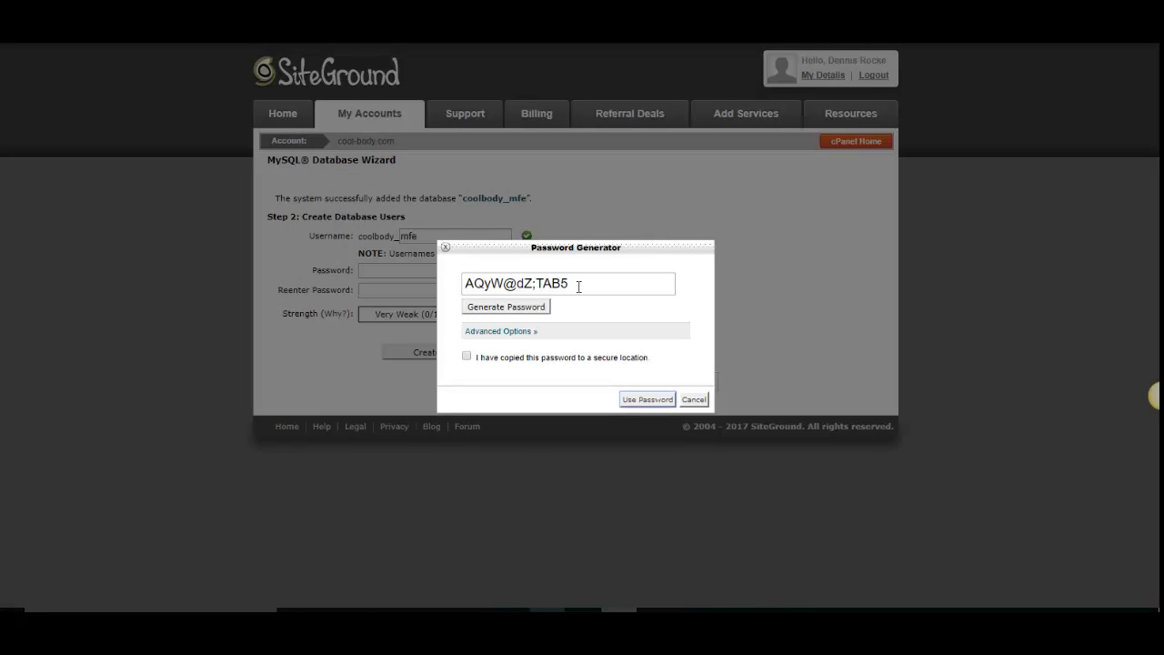
drag(578, 286, 463, 292)
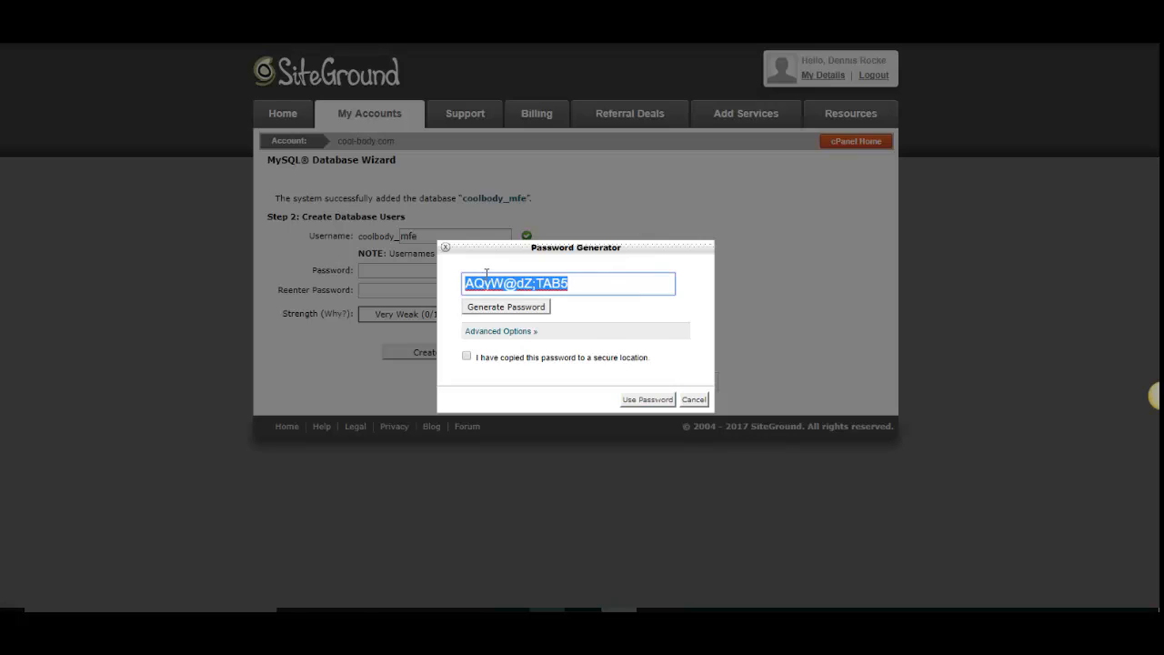
right_click(488, 278)
click(520, 302)
click(546, 620)
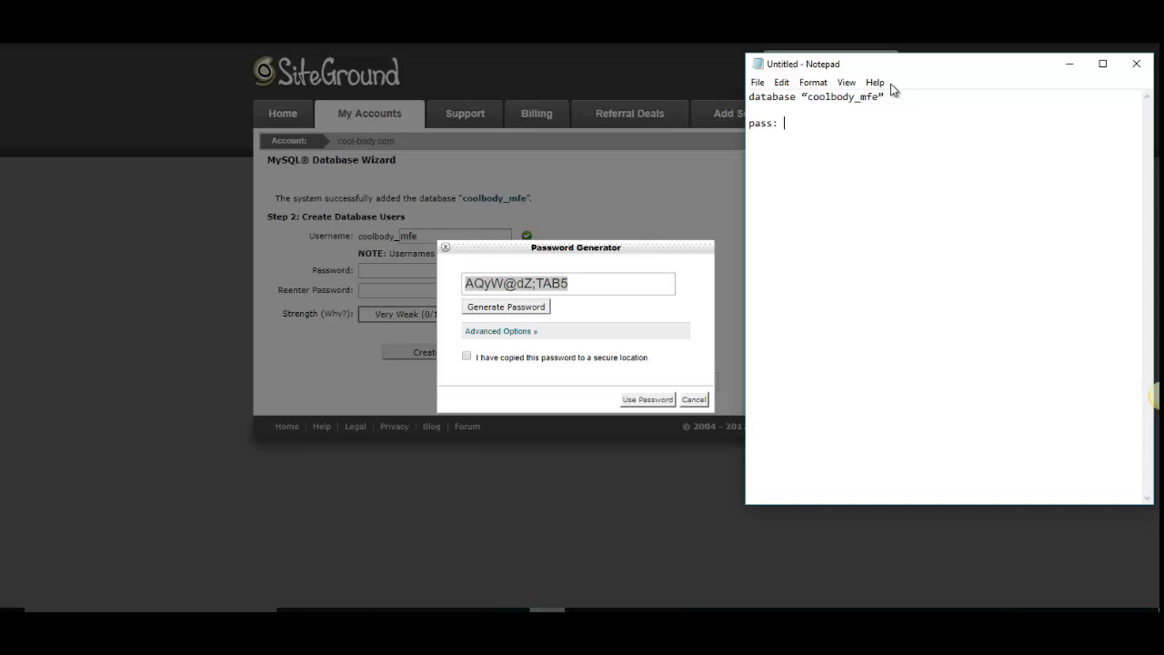
key(ctrl+v)
click(694, 400)
click(694, 400)
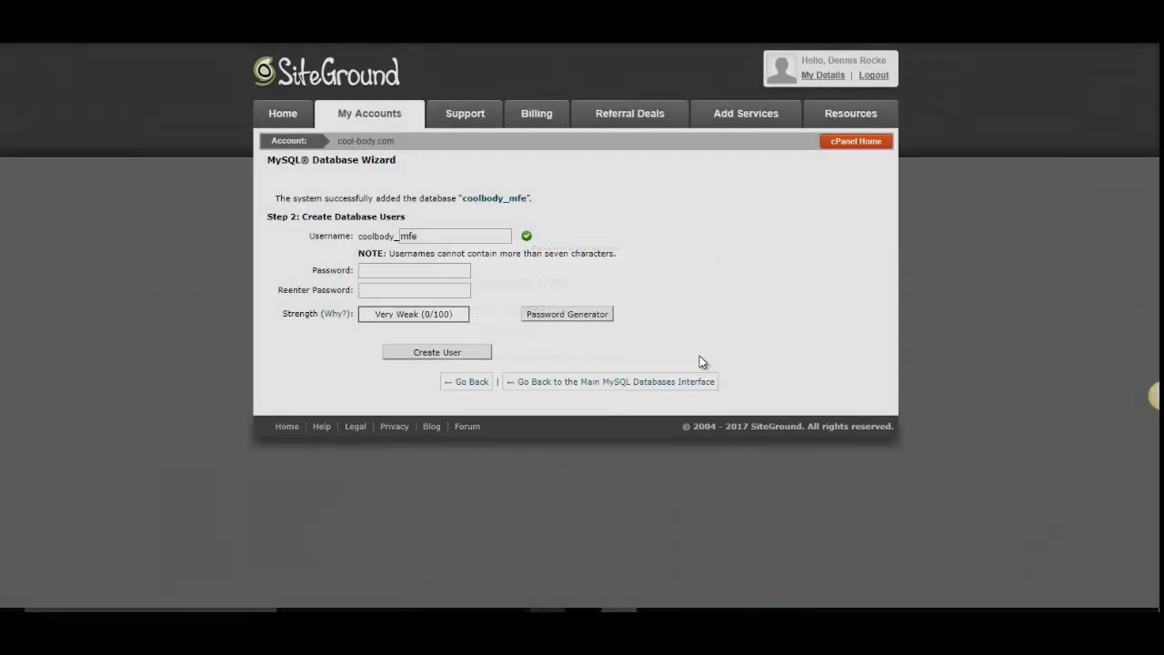
- Enter a self-chosen password for the new database user in the wizard's password field
click(411, 271)
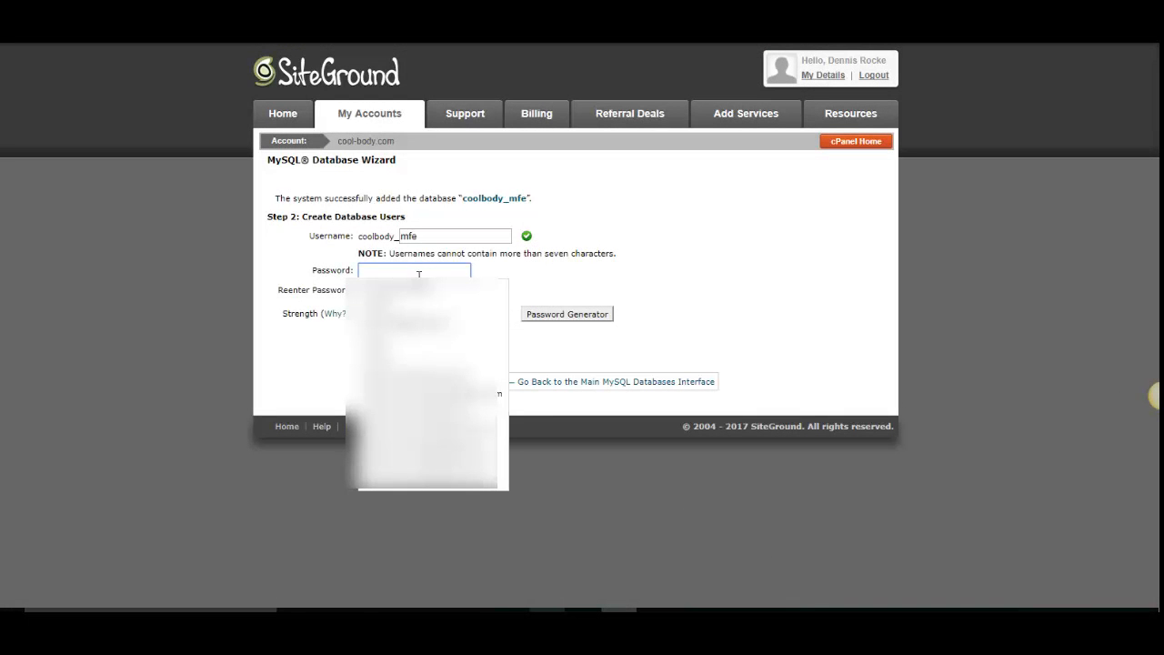
click(625, 273)
click(470, 272)
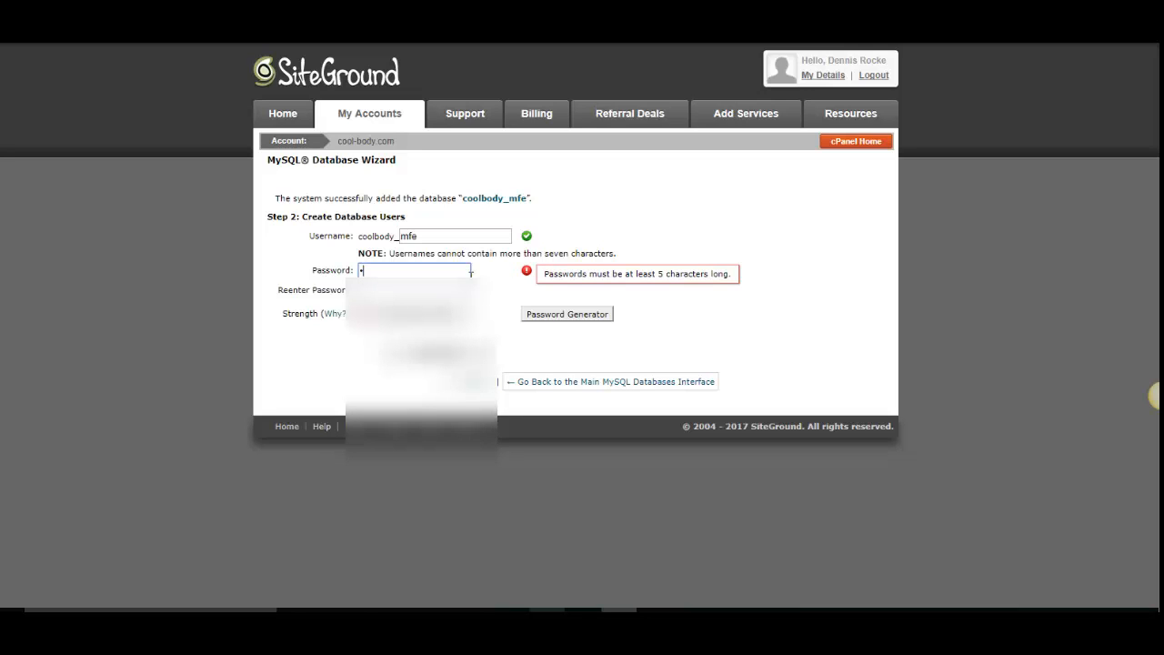
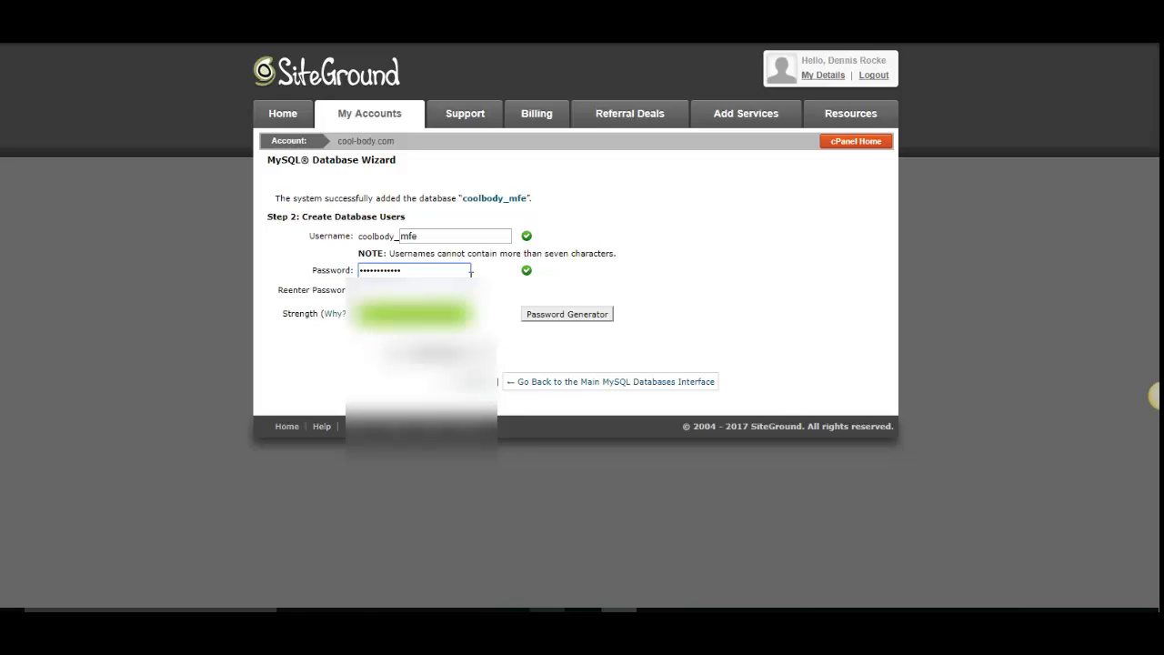
- Reenter the password to create the database user, and save the login in the browser
click(371, 290)
click(371, 290)
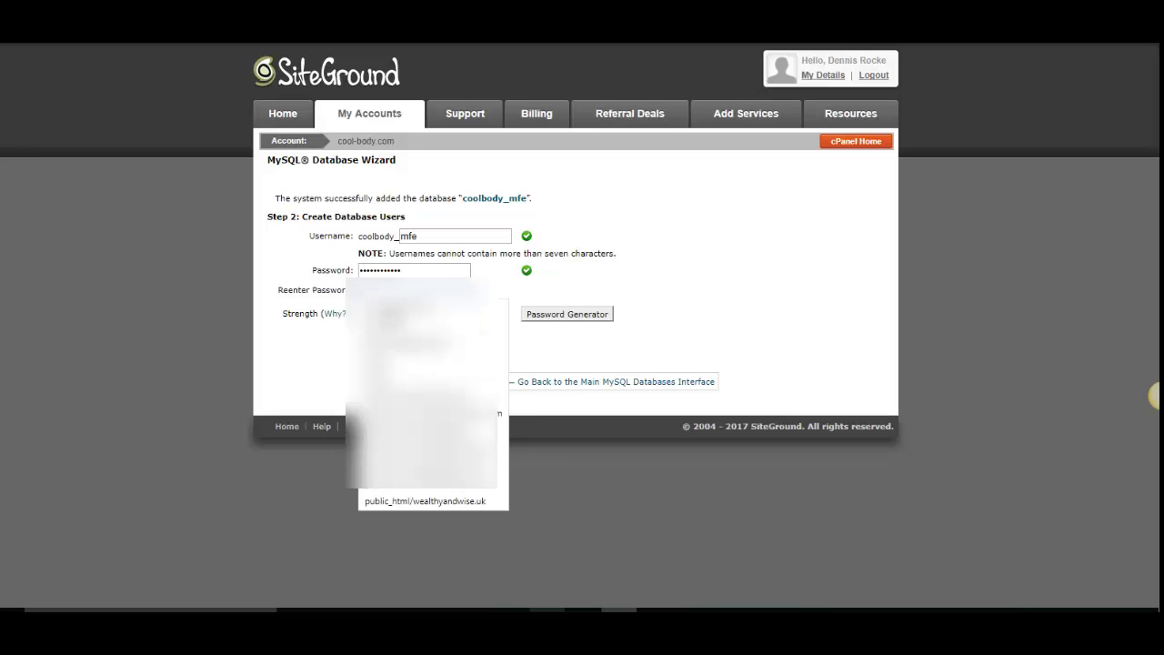
text(•)
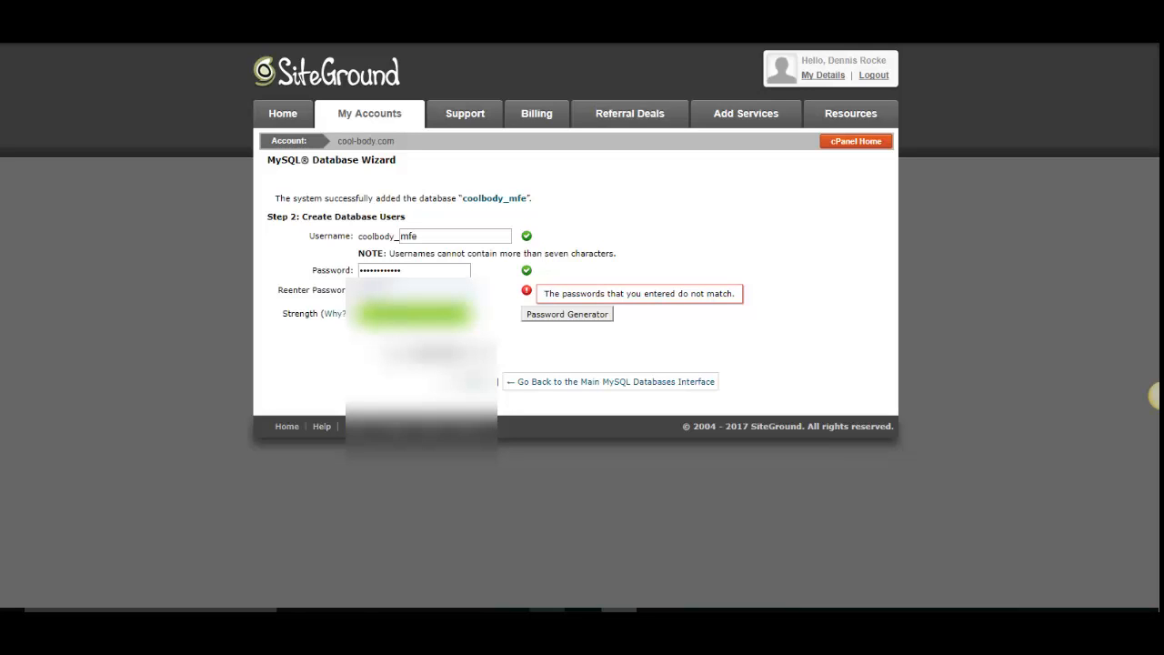
text(••••••)
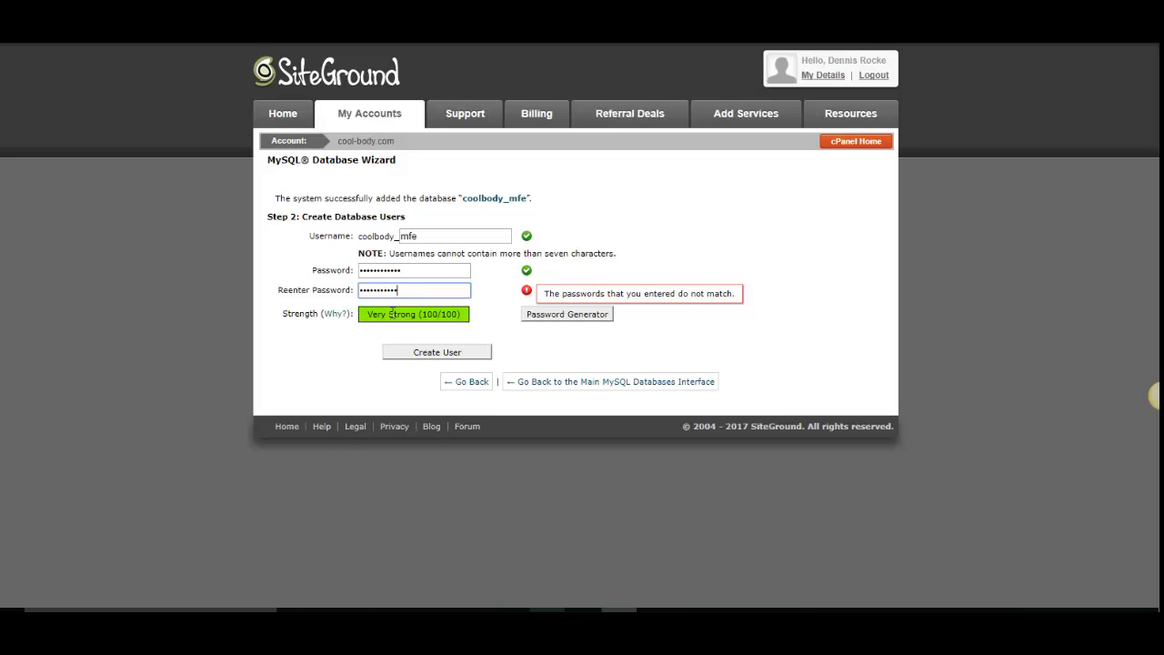
text(•)
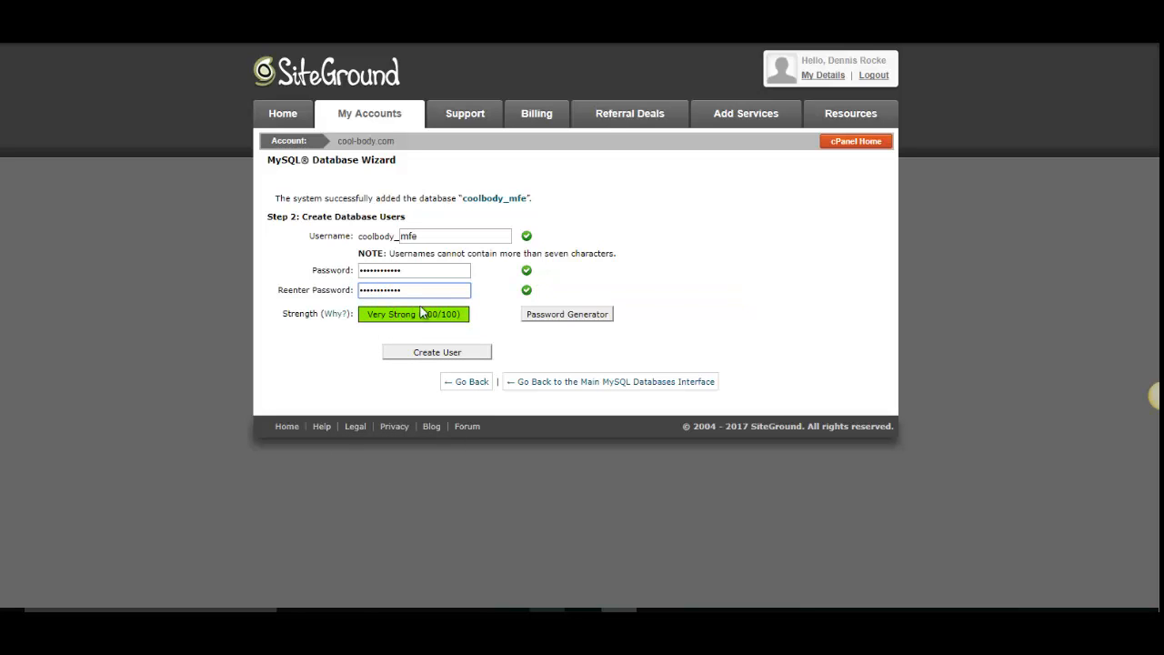
click(433, 354)
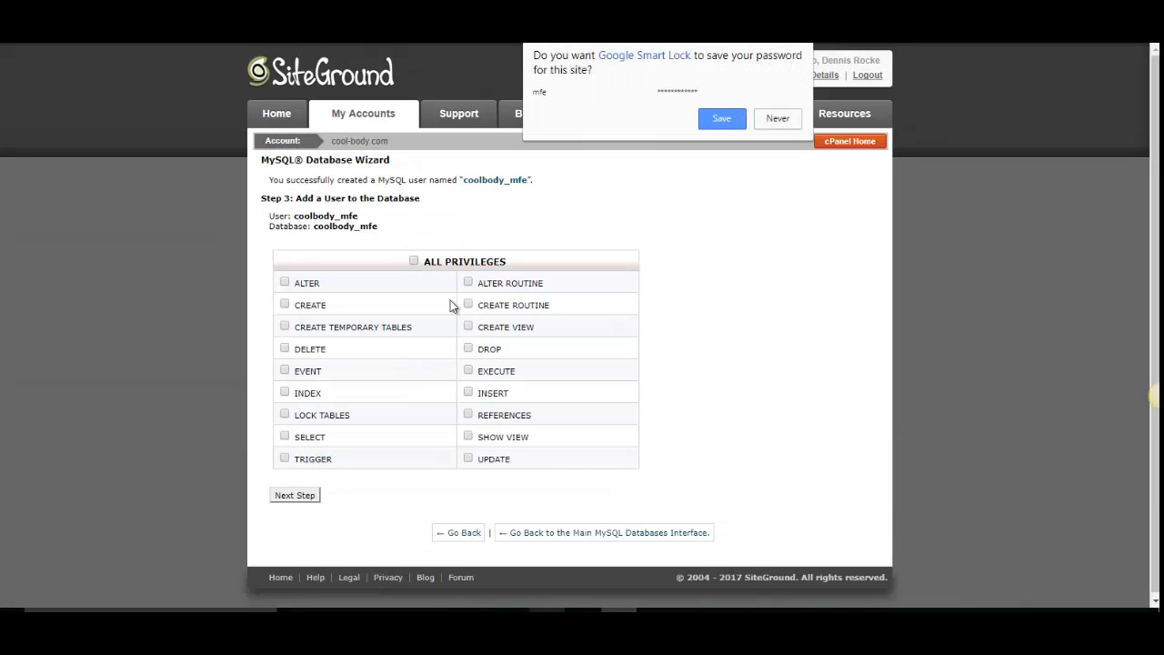
click(709, 118)
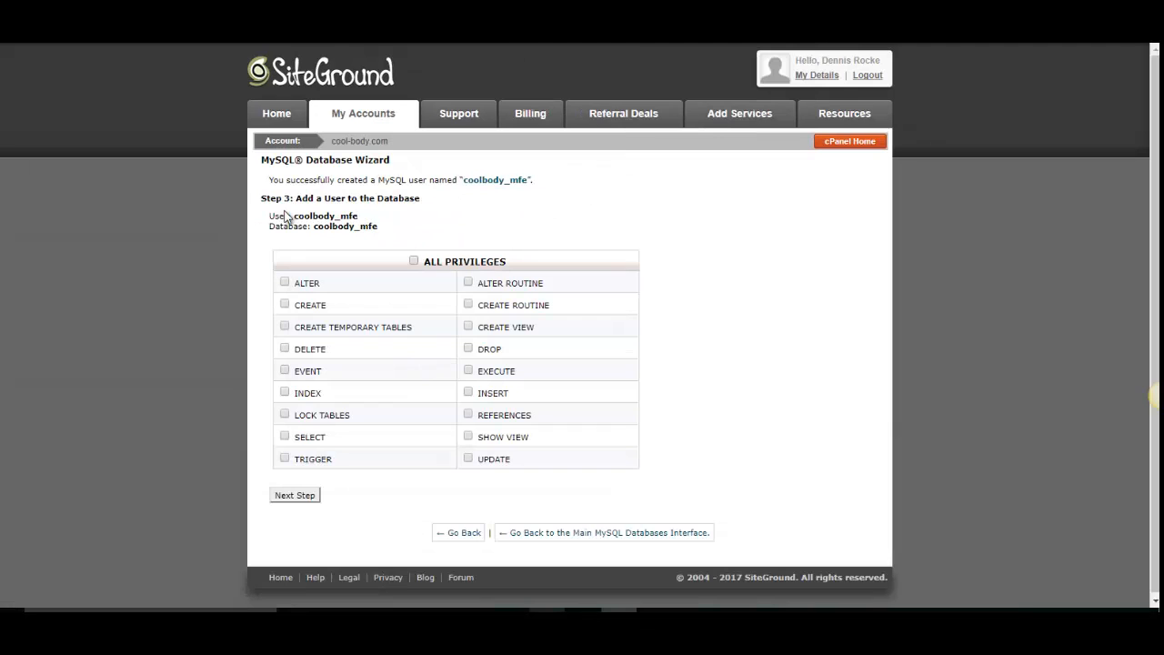
- Copy the User and Database lines from the wizard and replace the database line in the Notepad note with them
drag(270, 216, 379, 236)
right_click(341, 221)
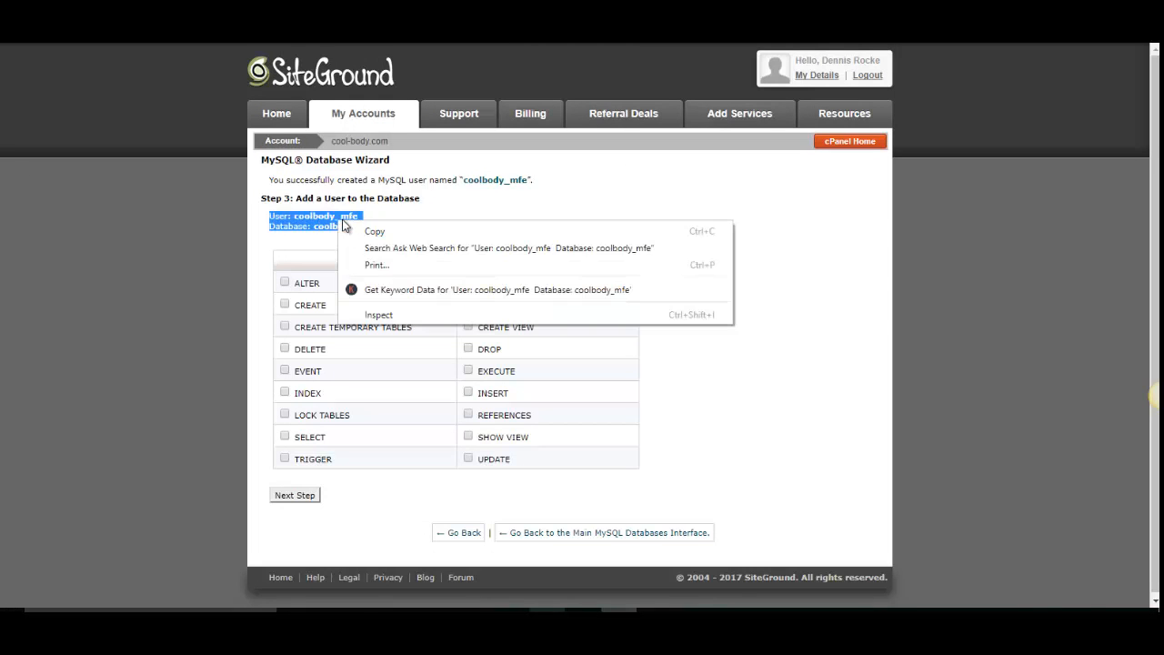
click(397, 231)
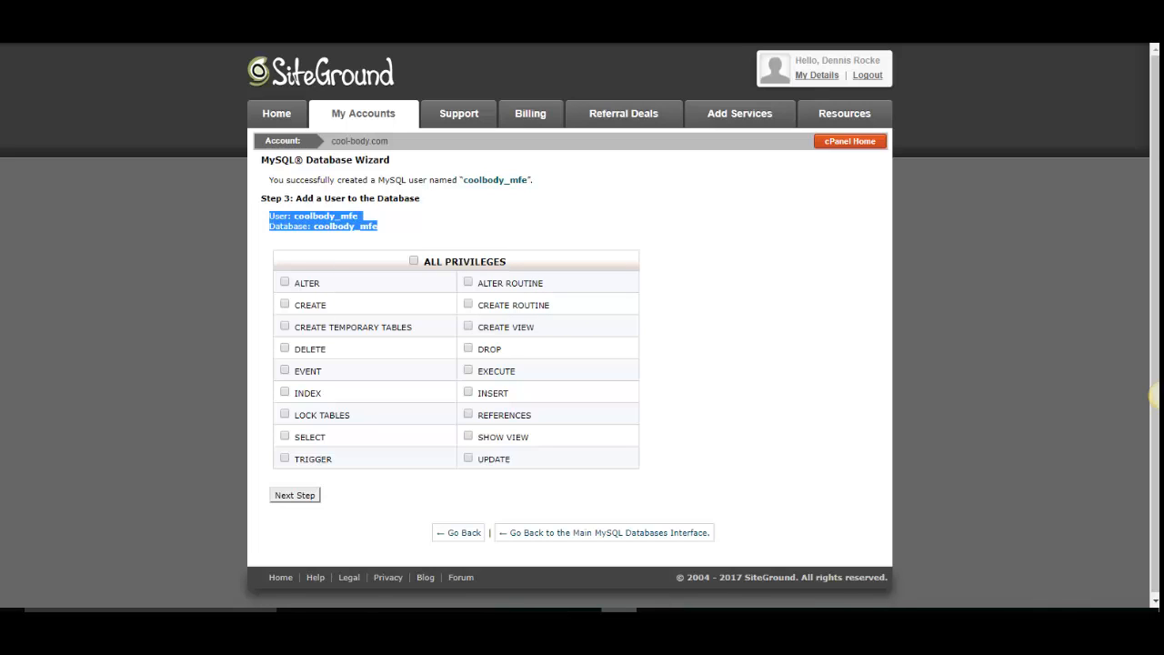
click(546, 609)
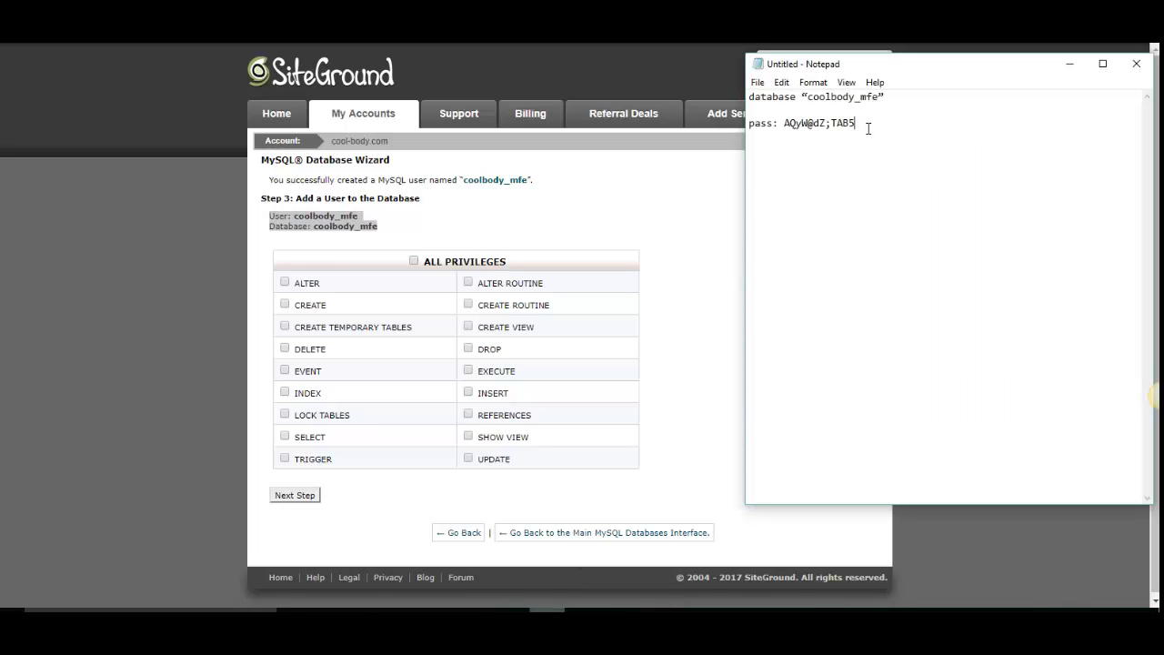
drag(867, 124, 741, 97)
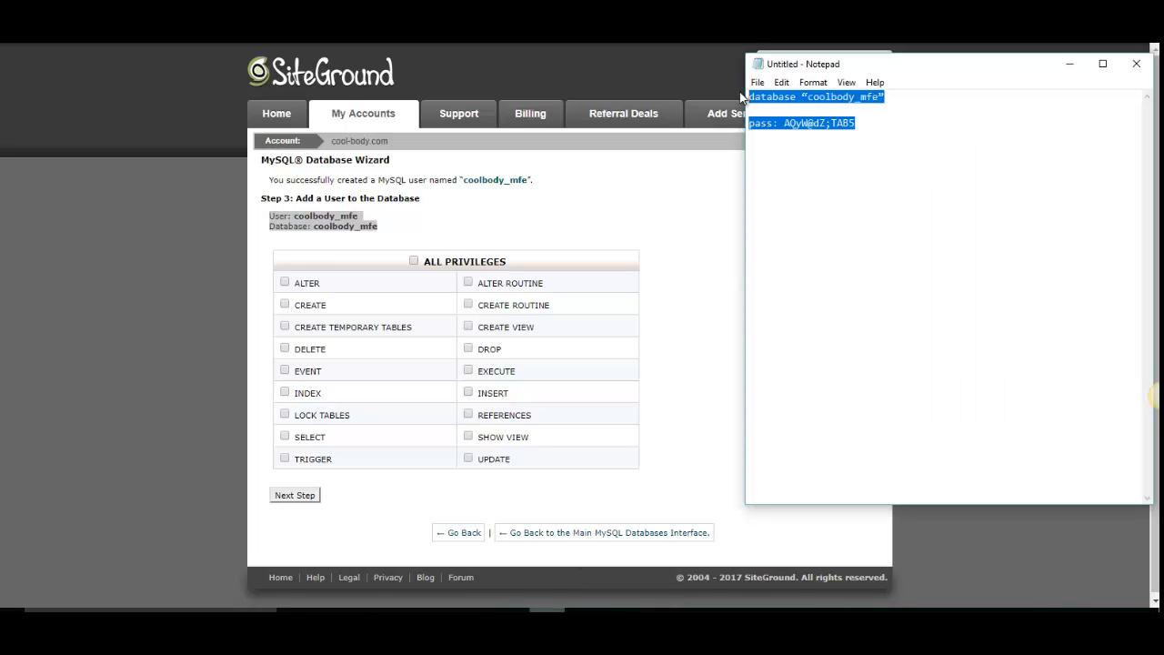
click(774, 133)
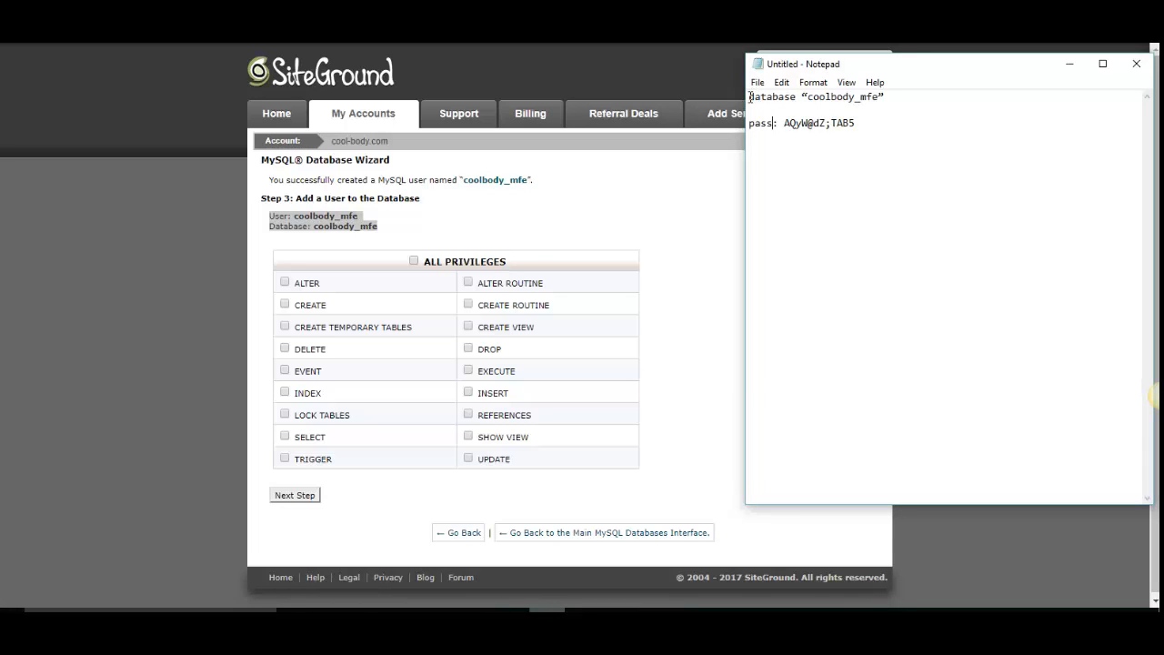
drag(751, 97, 878, 102)
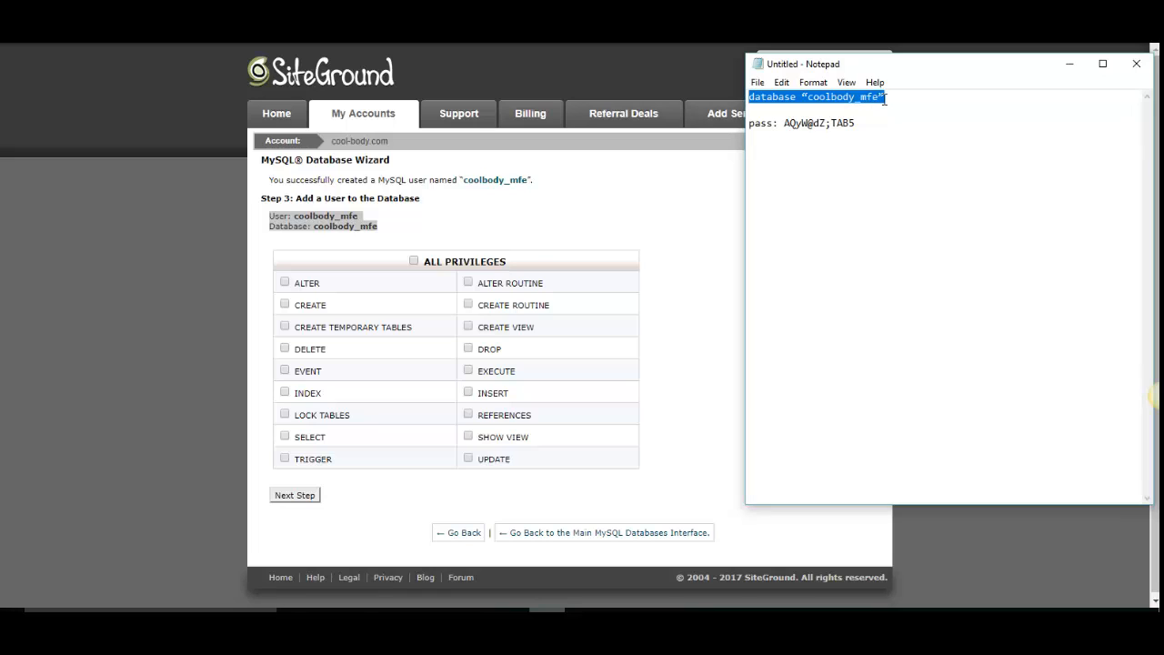
key(ctrl+v)
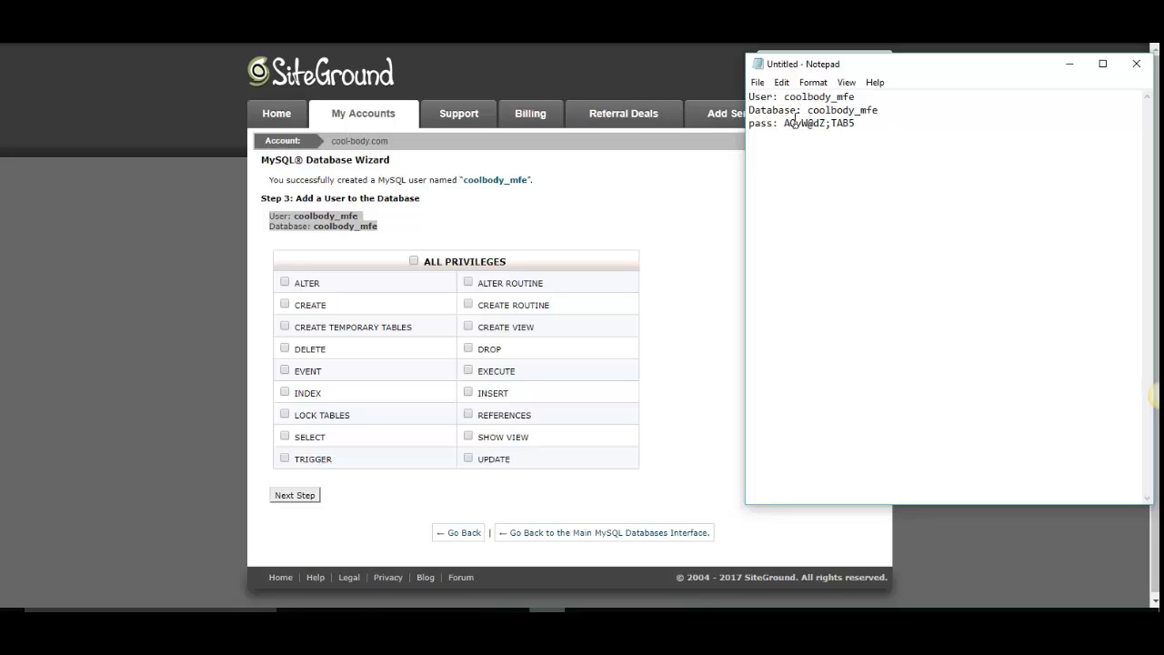
- Delete the recorded password from the note, keeping the "pass:" label
drag(784, 123, 871, 135)
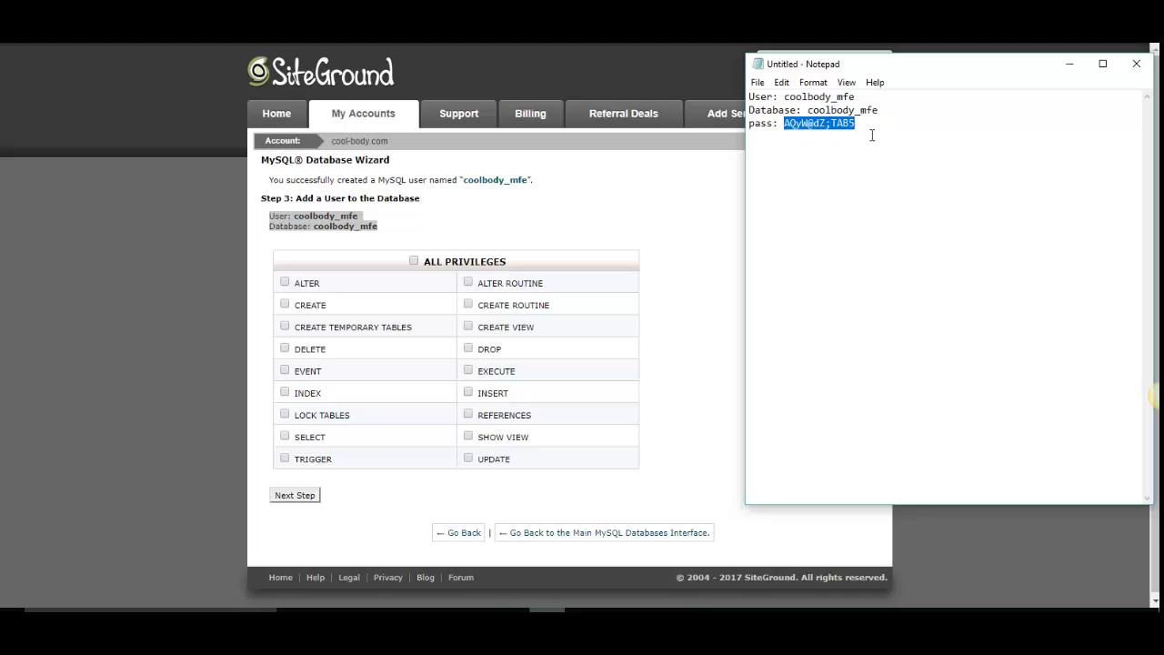
key(Delete)
- Grant the coolbody_mfe user ALL PRIVILEGES on the coolbody_mfe database and complete the wizard
click(417, 261)
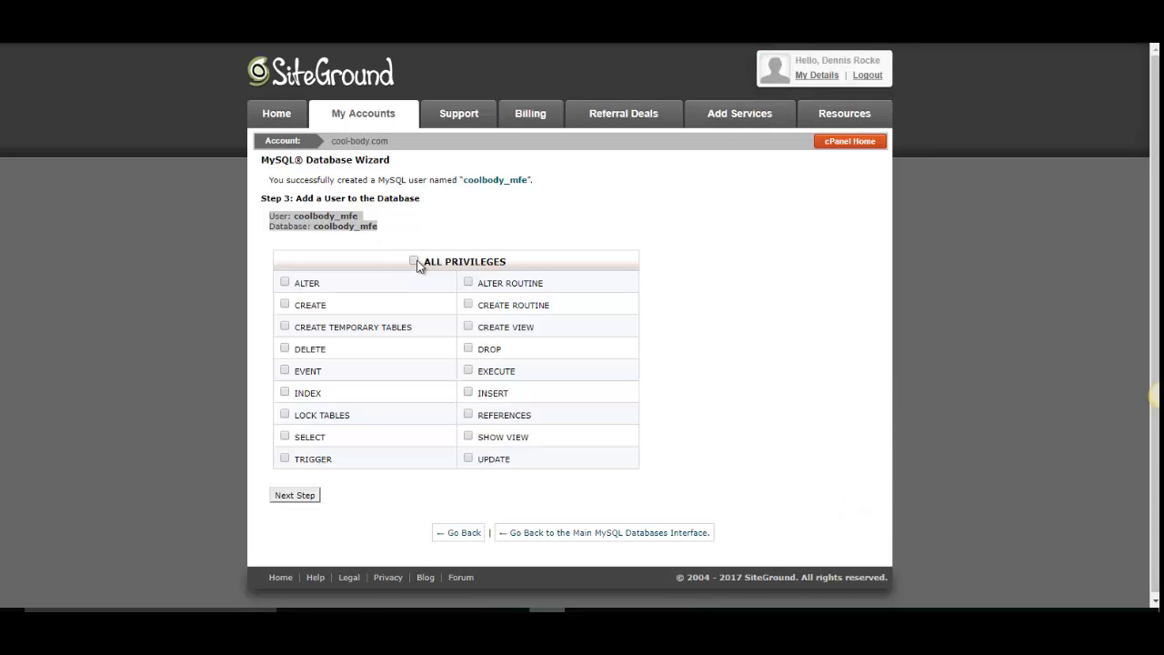
click(302, 495)
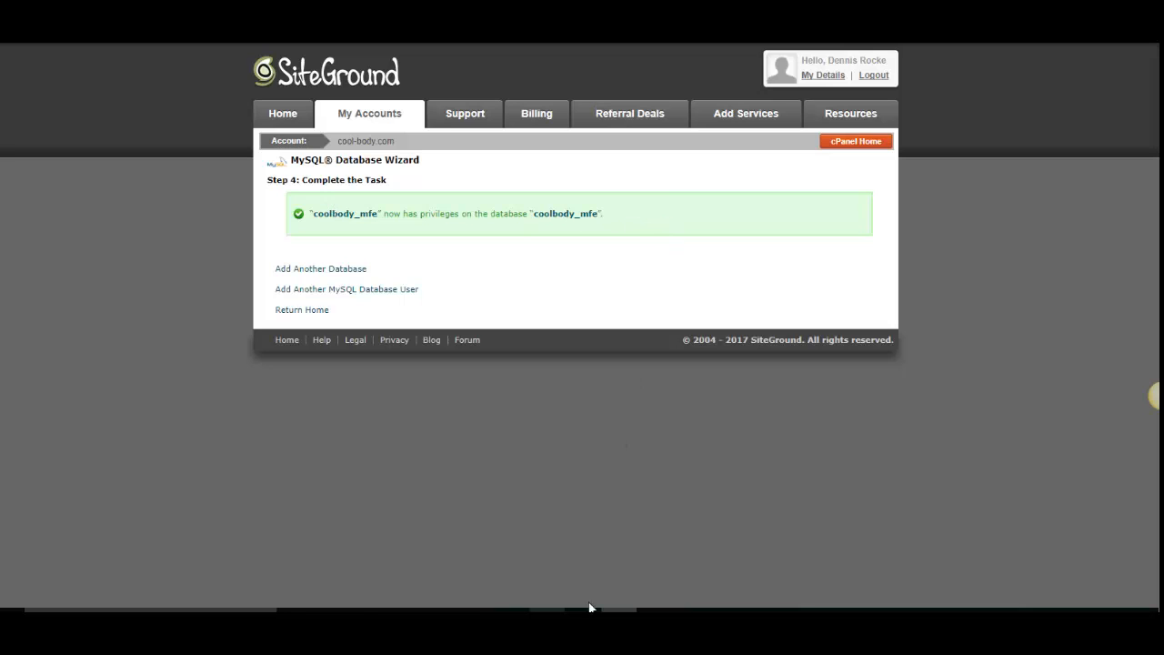
- Return to the Notepad note and undo the deletion of the recorded password
click(546, 609)
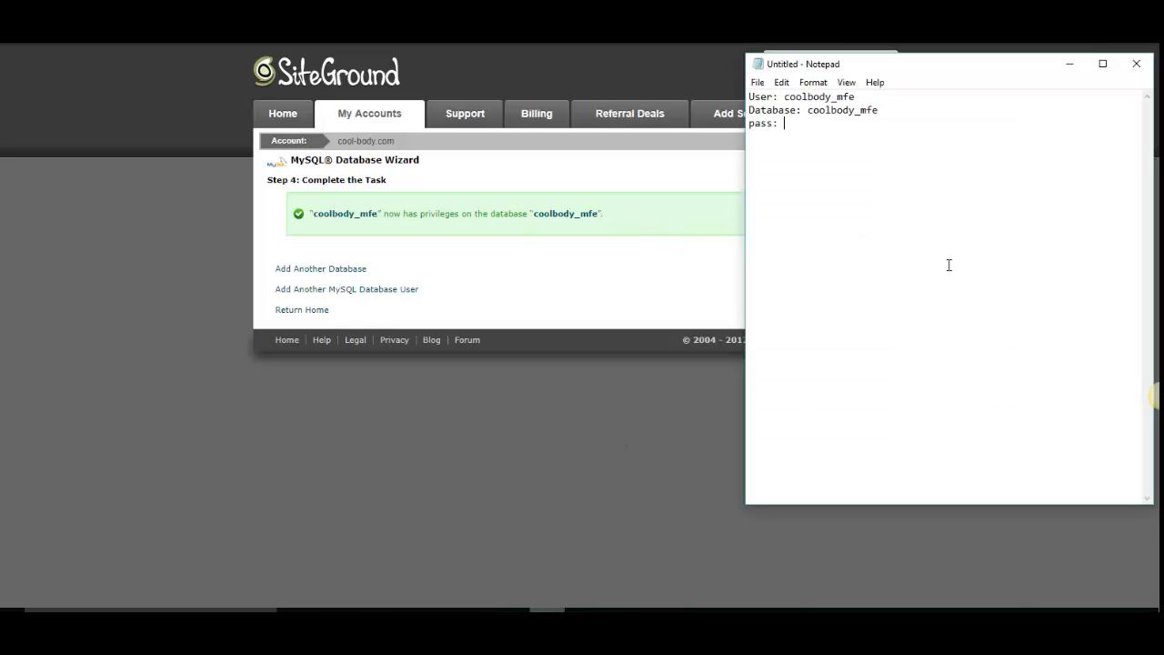
right_click(808, 132)
click(836, 140)
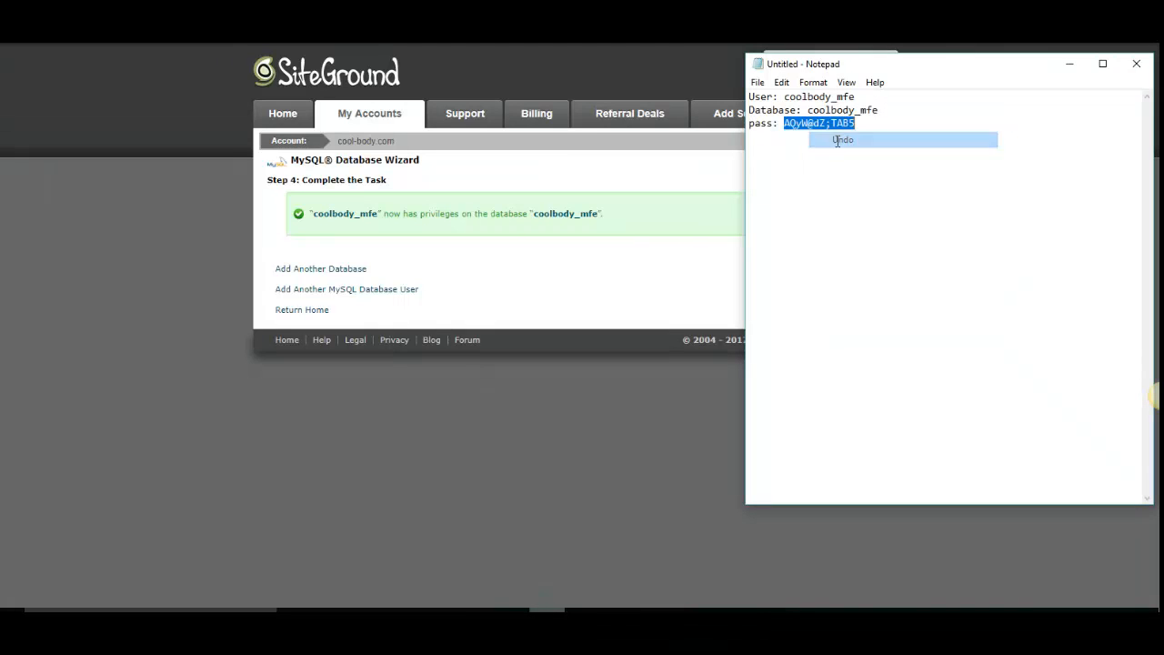
click(855, 141)
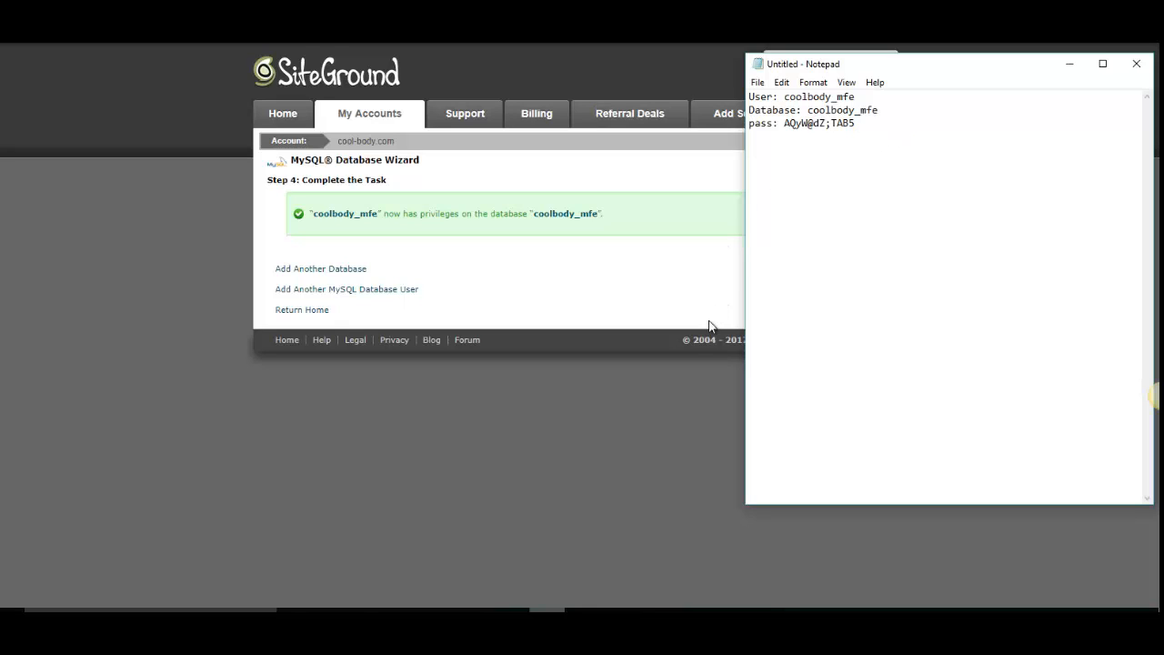
click(590, 269)
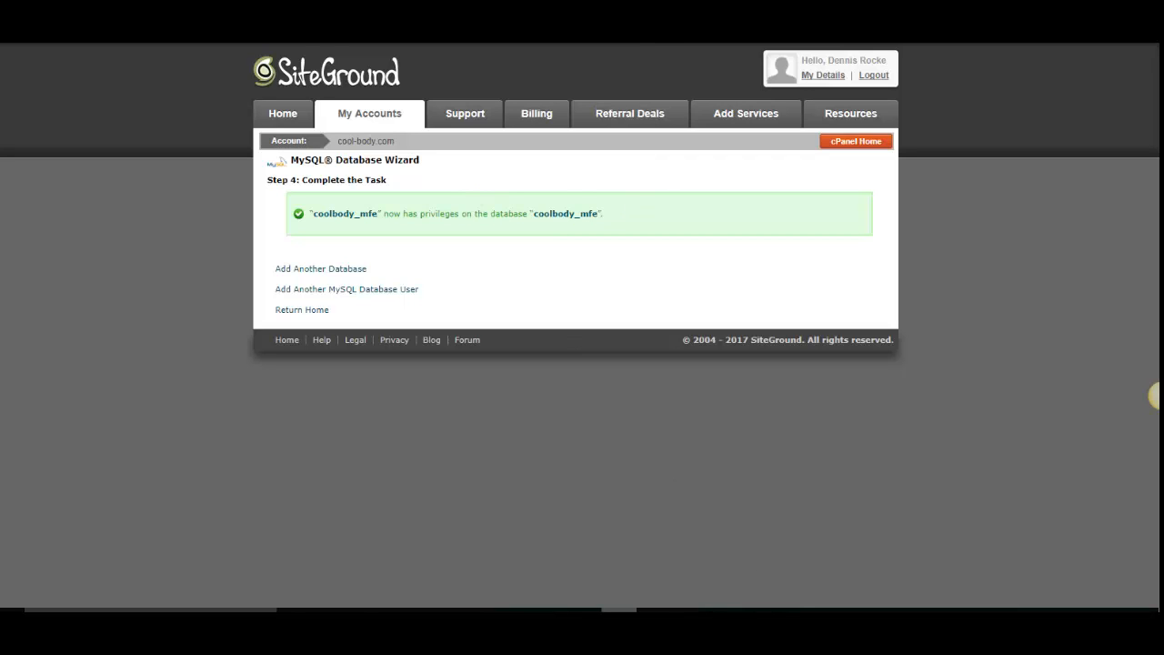
click(691, 611)
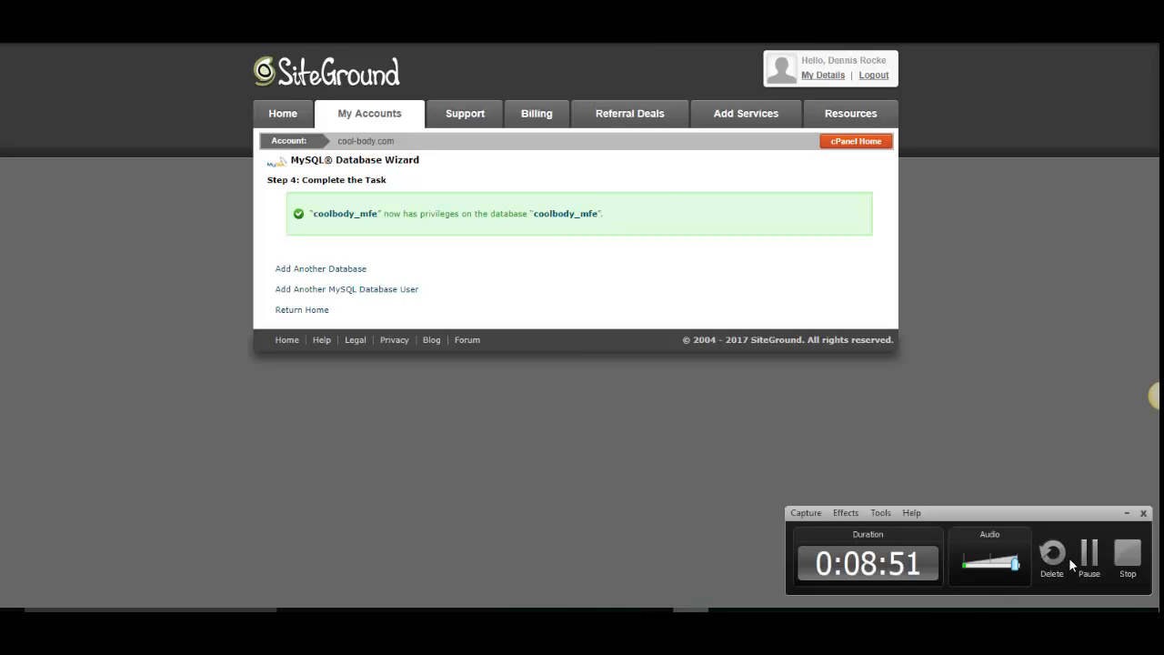
click(1089, 556)
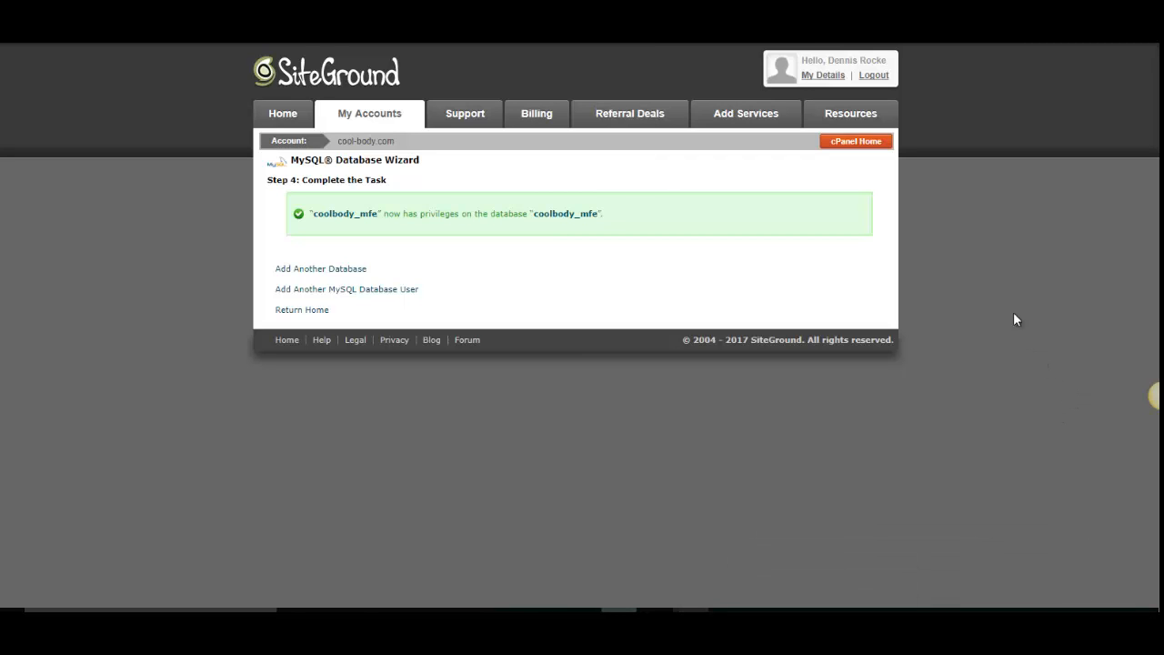
- Open wealthyandwise.co.uk/mfe in the browser and continue past the Mautic installer's readiness check
click(838, 144)
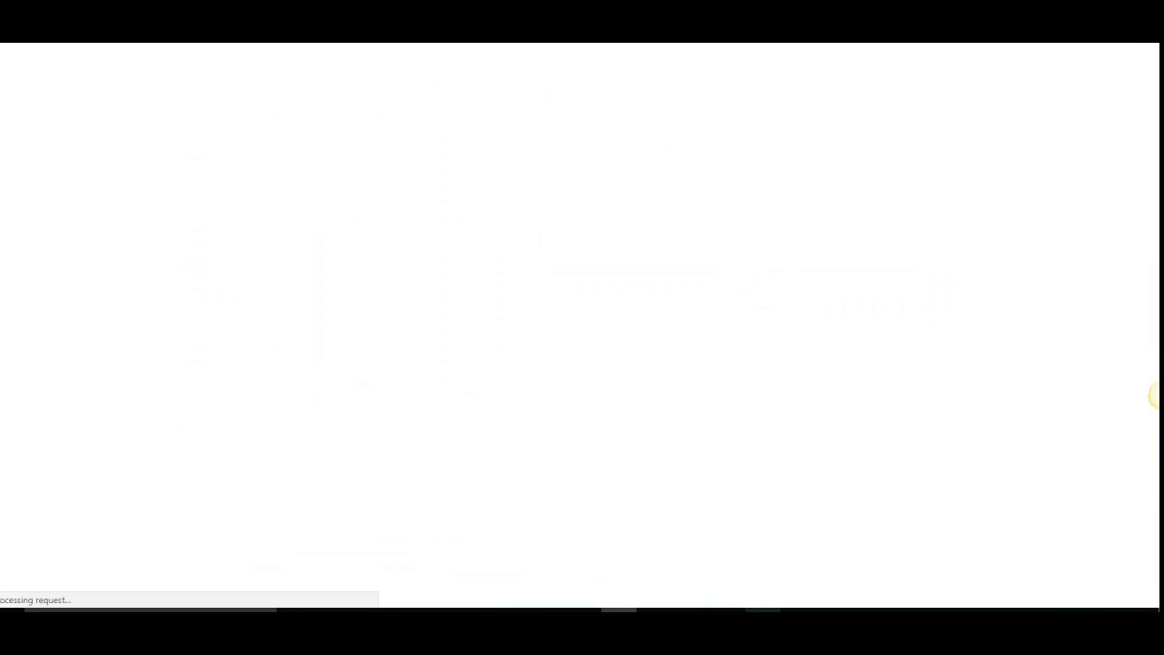
text(wea)
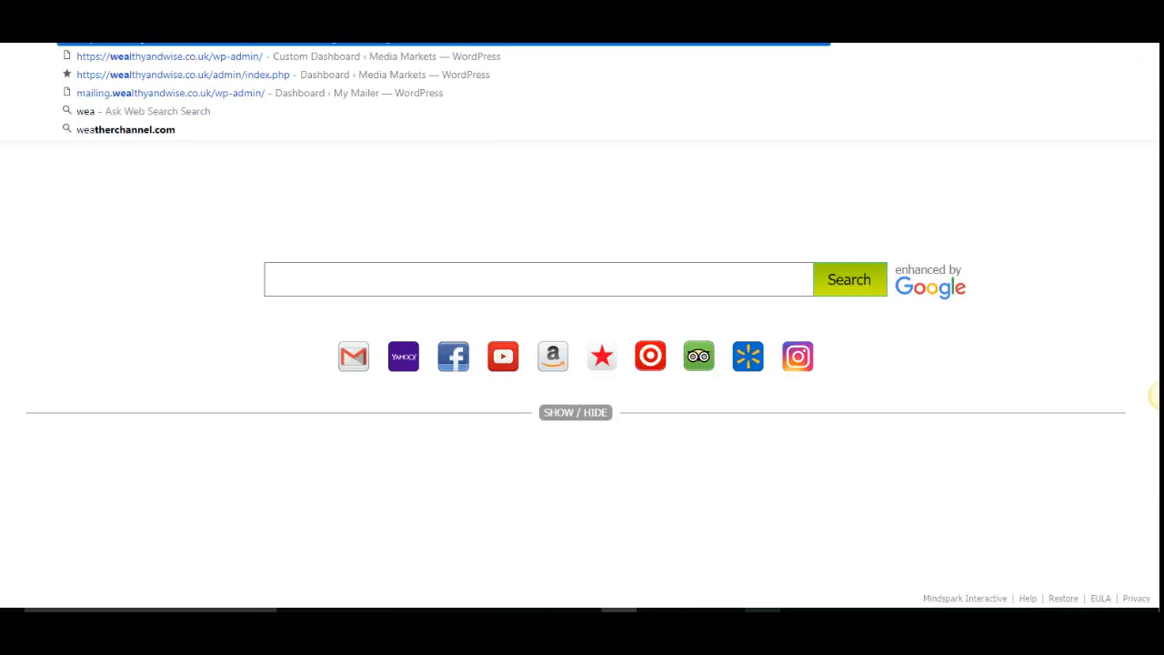
text(lthyandwise.co.uk)
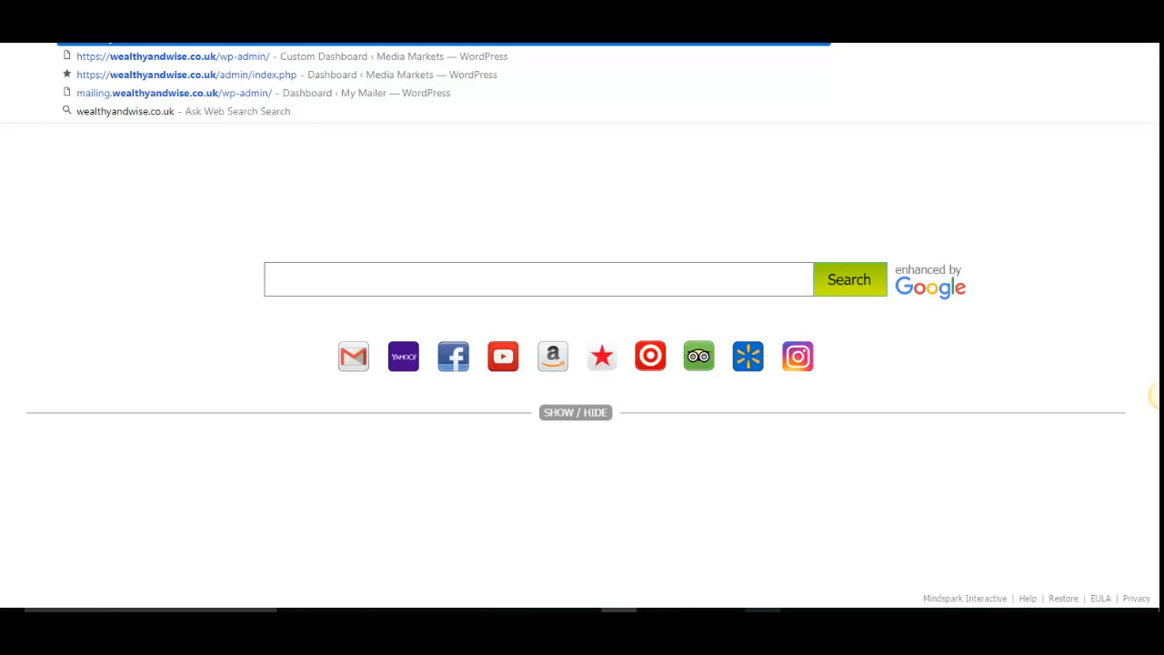
text(/)
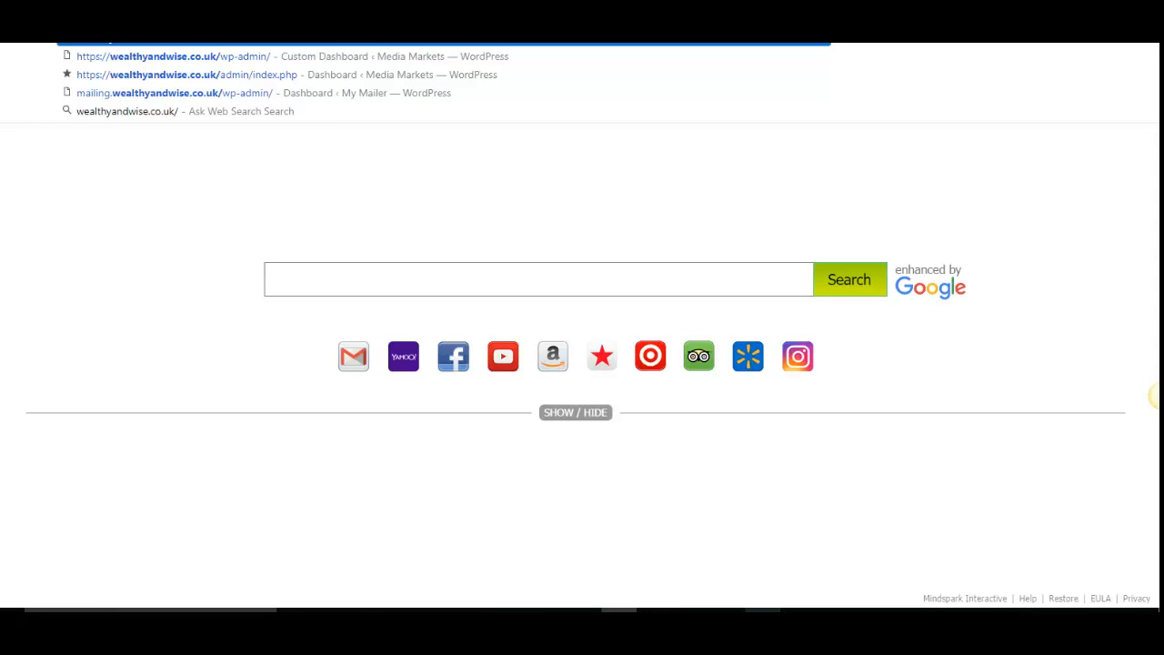
text(mf)
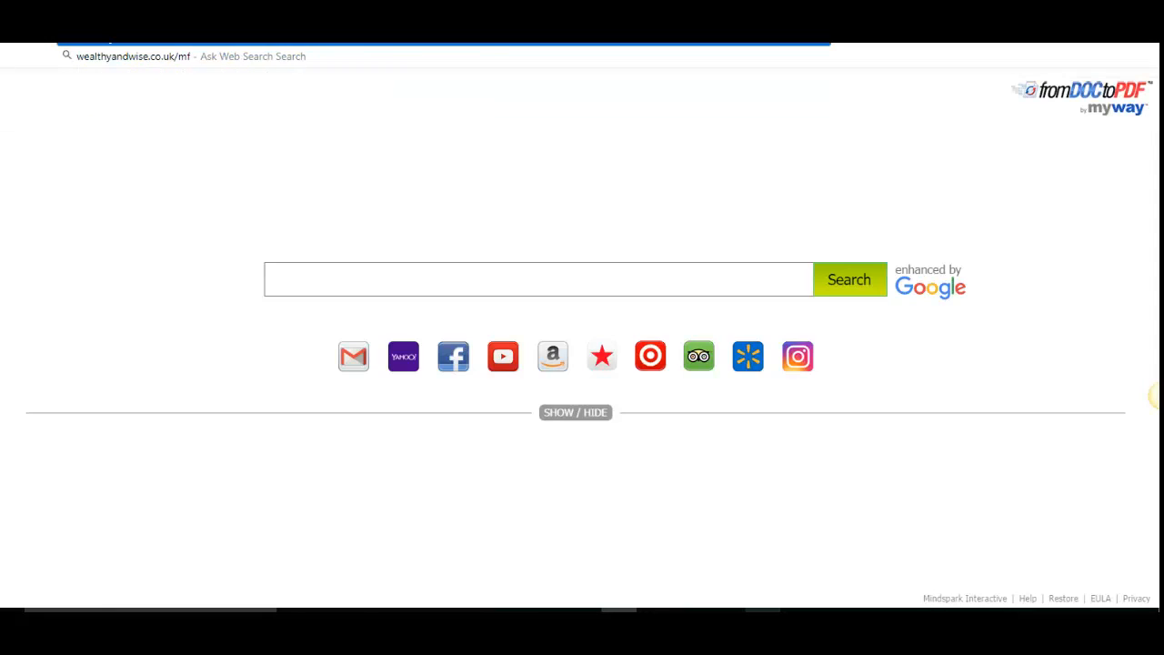
text(e)
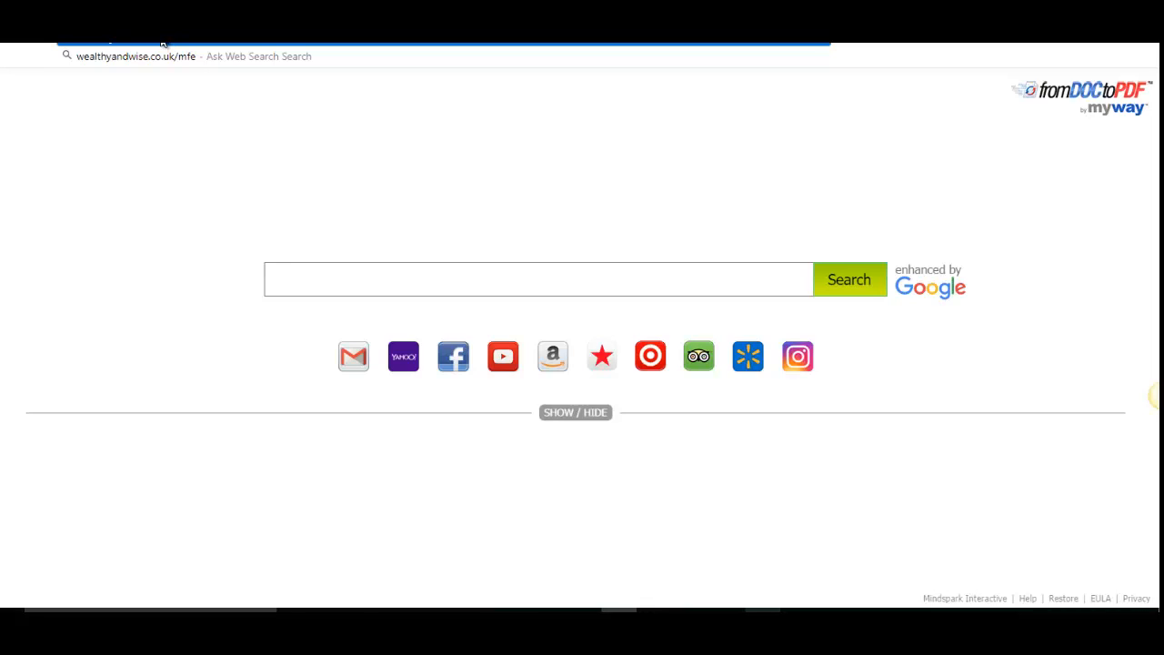
key(Return)
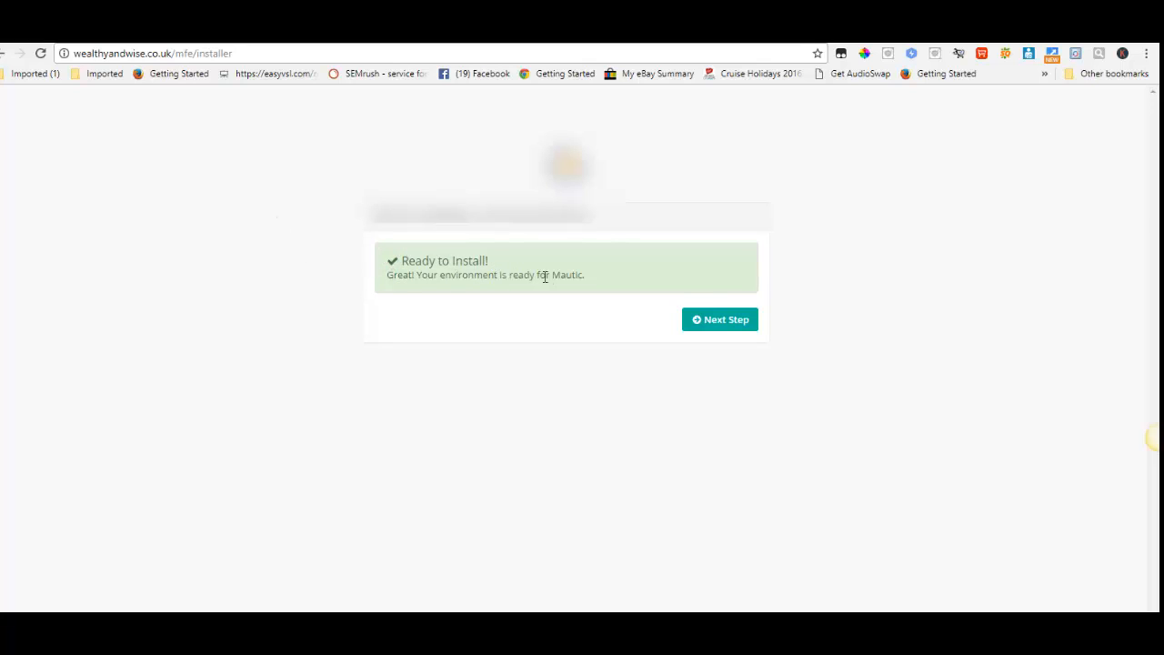
click(728, 327)
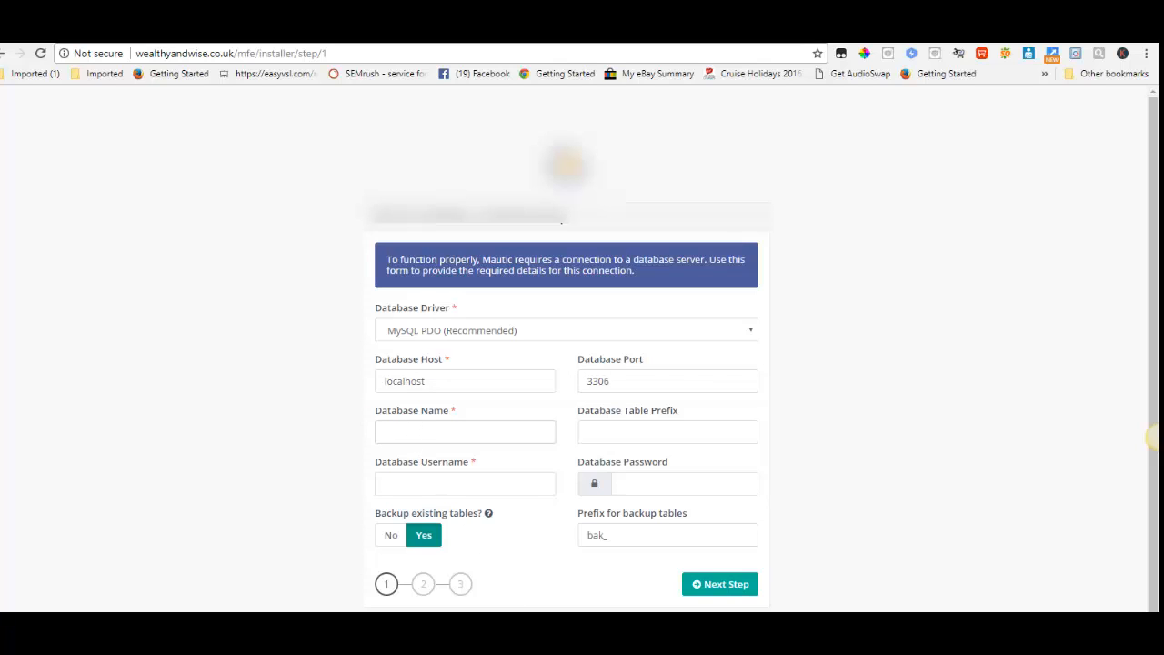
- Copy the database name coolbody_mfe from the Notepad note into the installer's Database Name field
click(636, 627)
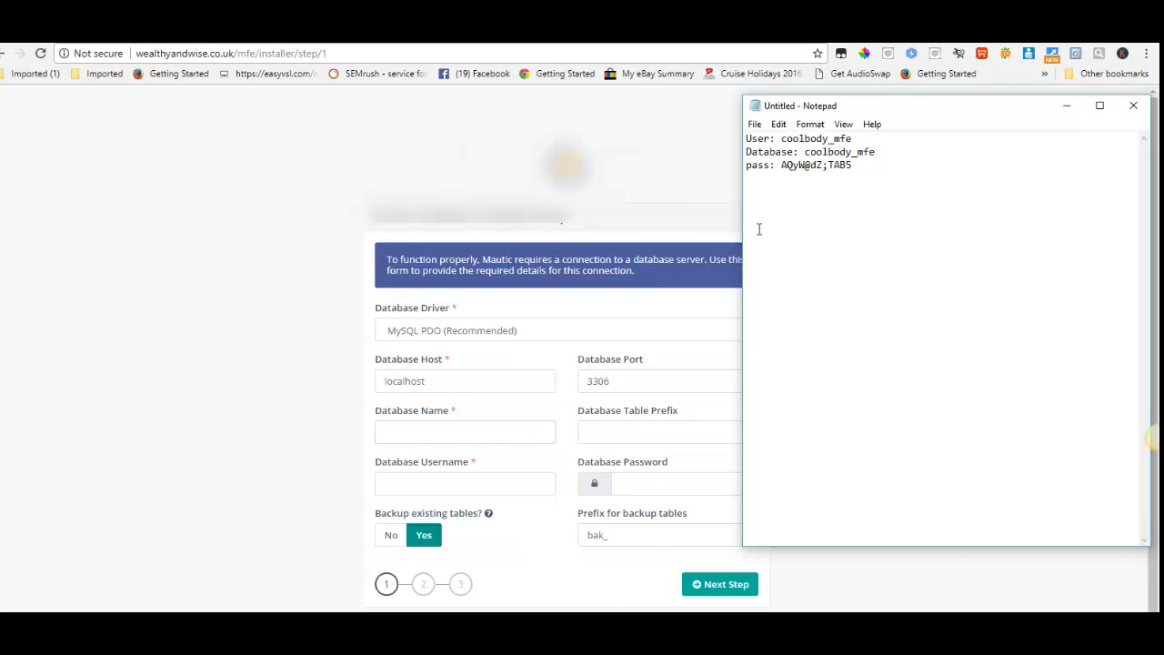
drag(804, 152, 878, 151)
right_click(866, 150)
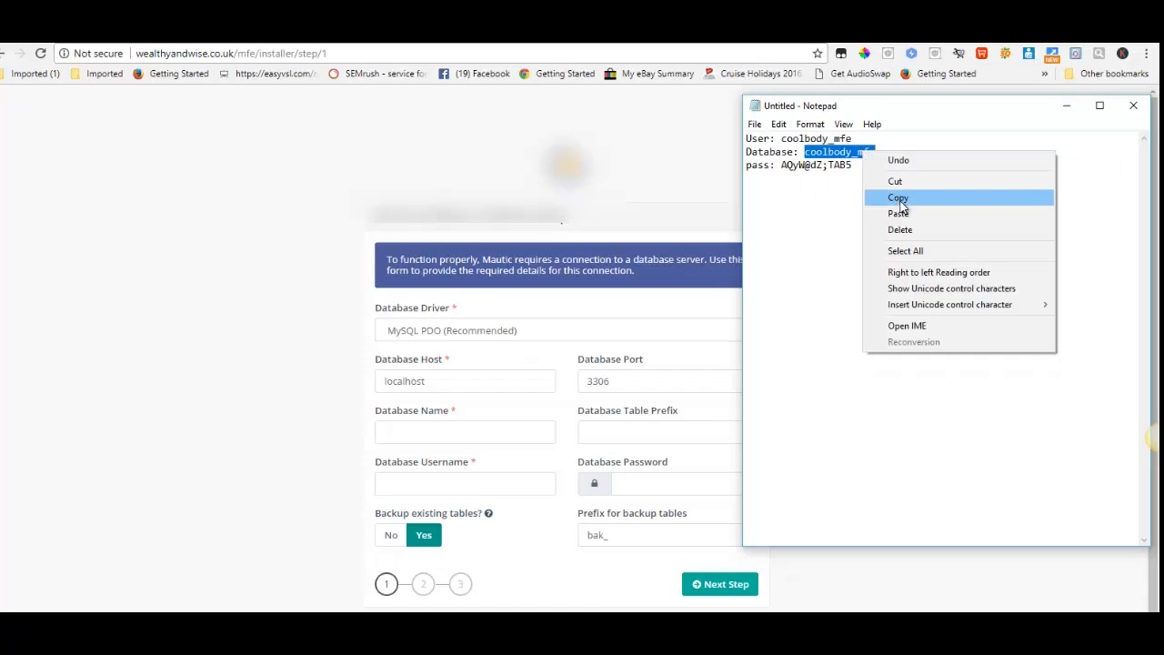
click(899, 196)
click(409, 435)
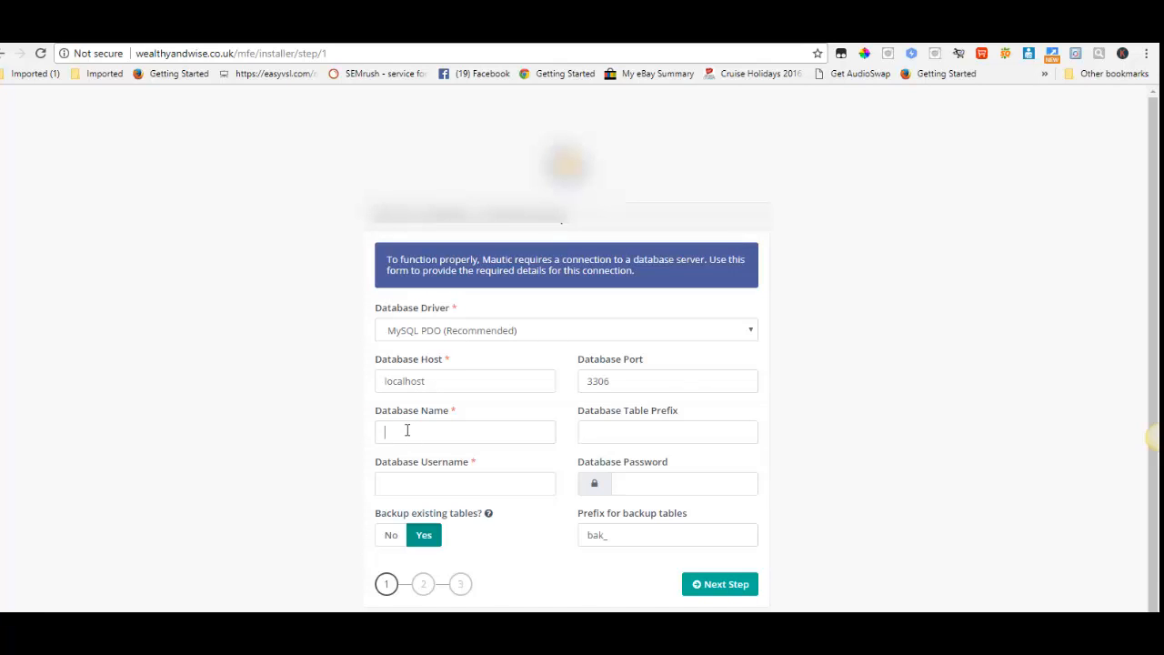
right_click(409, 435)
click(440, 519)
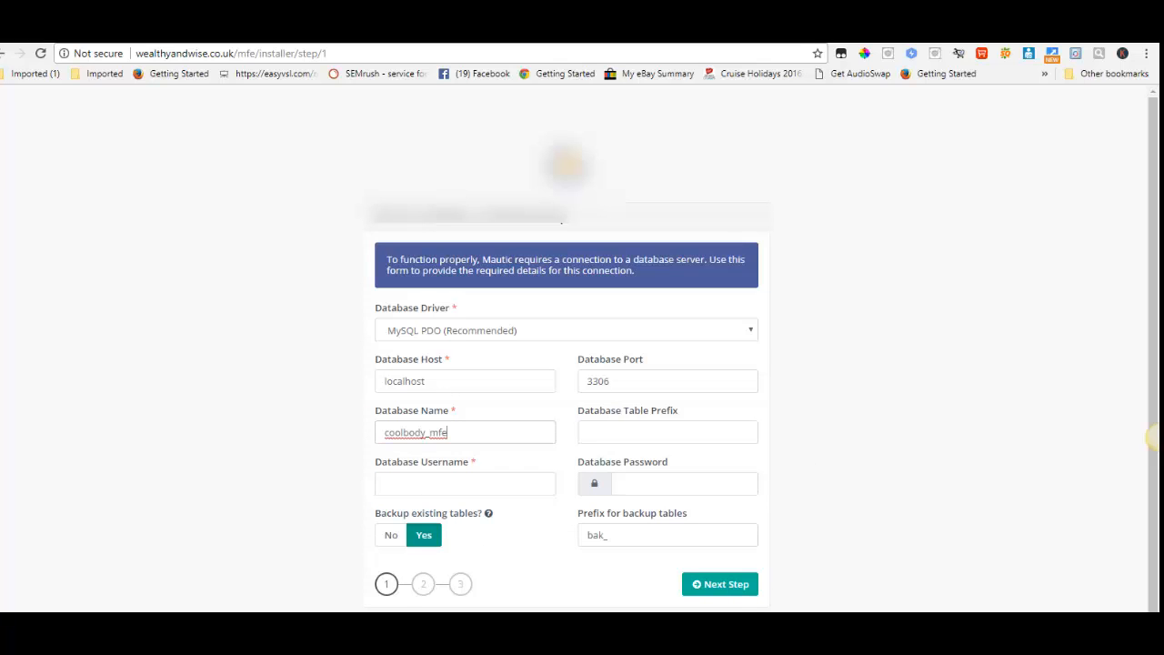
- Copy the user value coolbody_mfe from the Notepad note into the installer's Database Username field
key(alt+Tab)
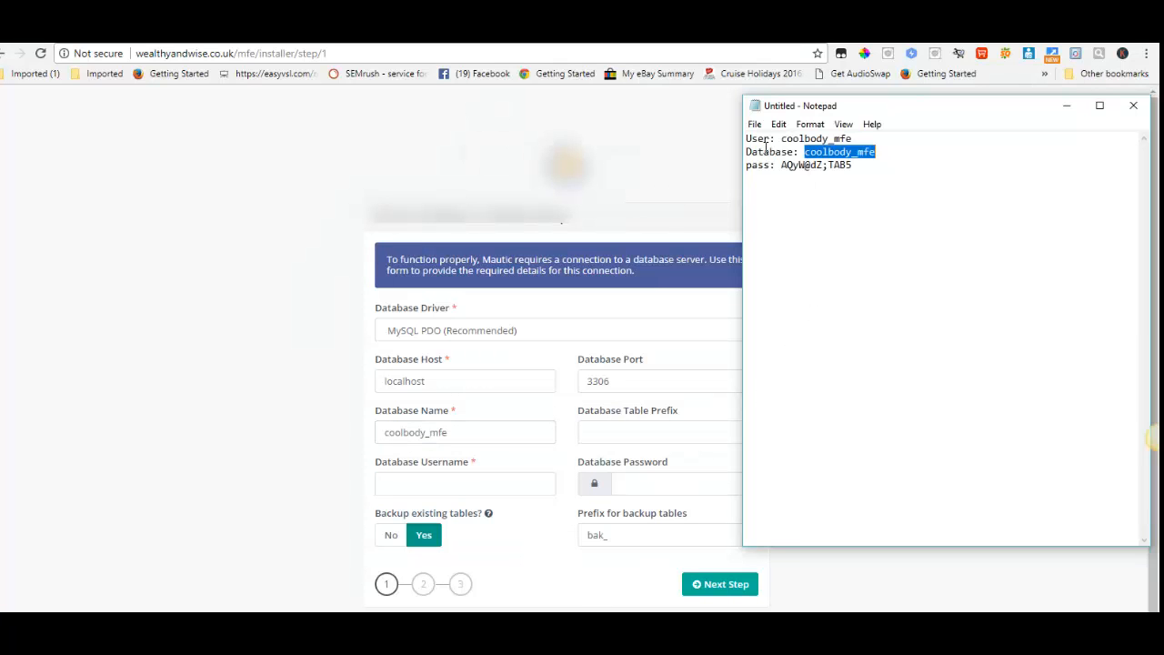
drag(781, 142, 852, 140)
right_click(850, 140)
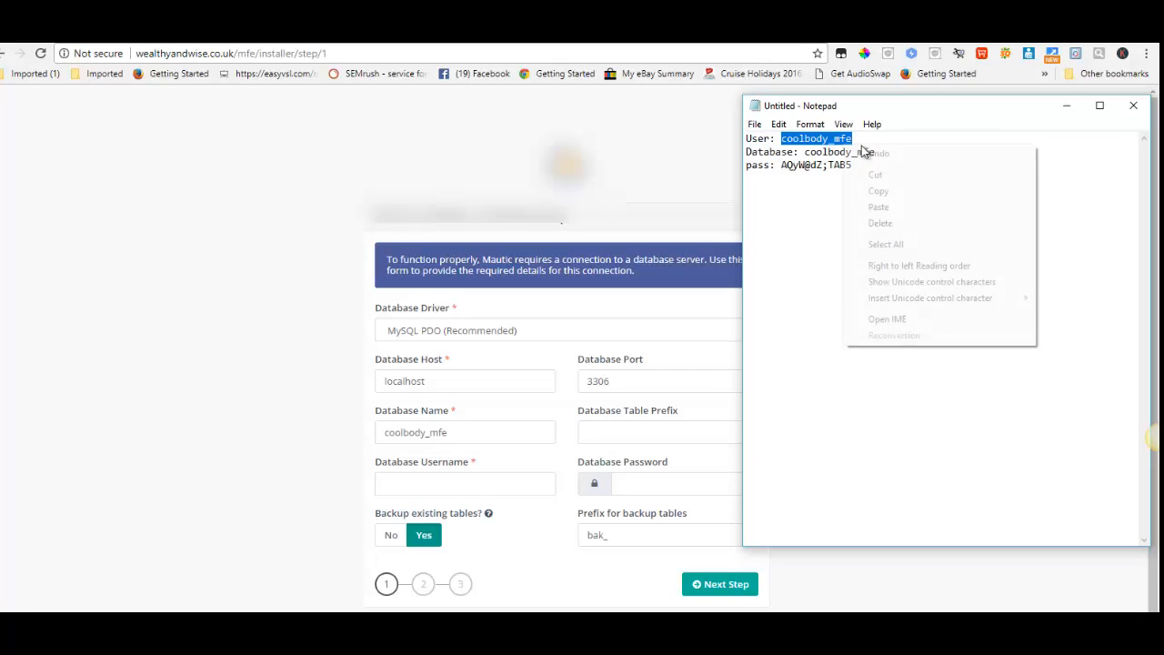
click(878, 191)
right_click(397, 485)
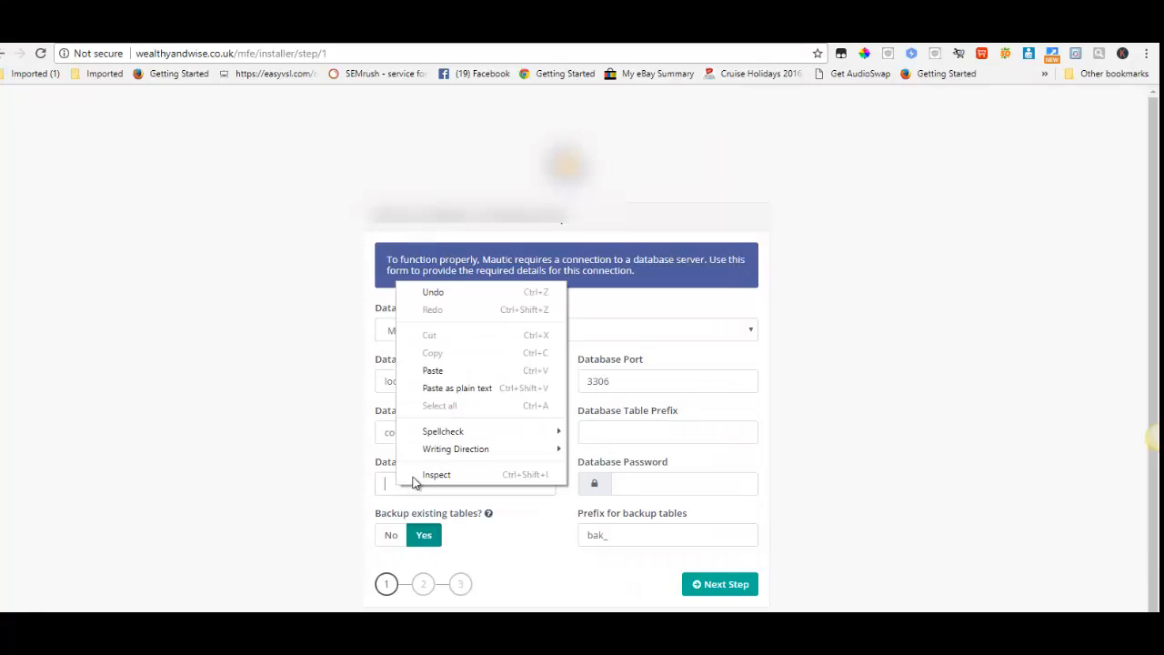
click(434, 371)
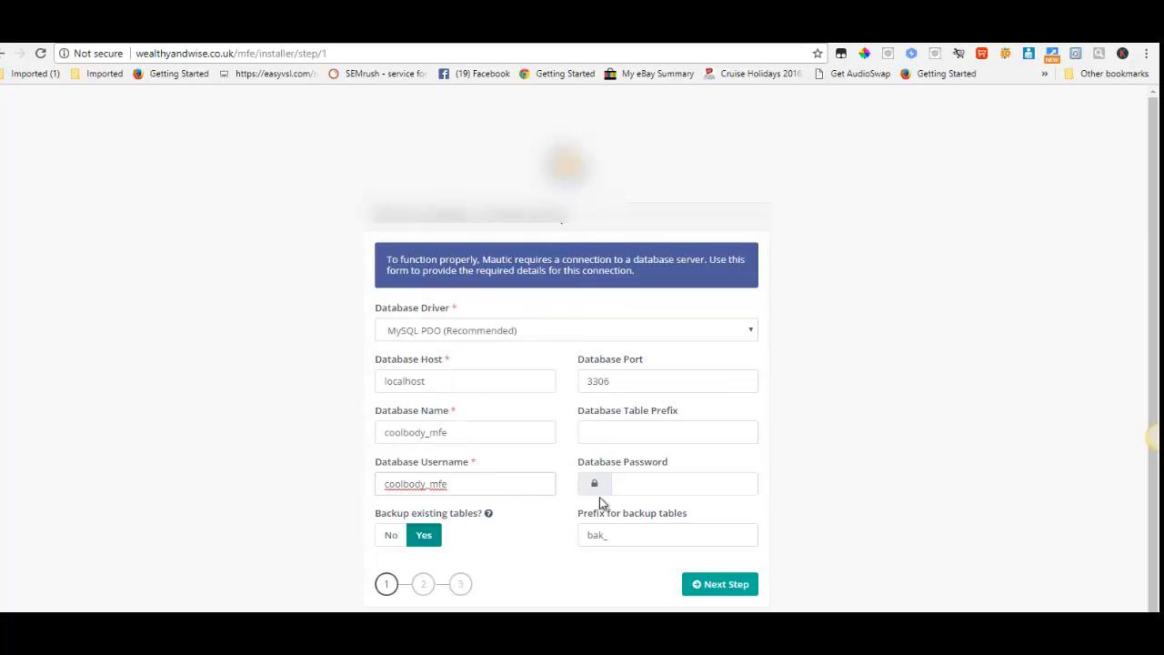
- Submit the database settings with the database password filled in, and save the login in the browser
click(643, 483)
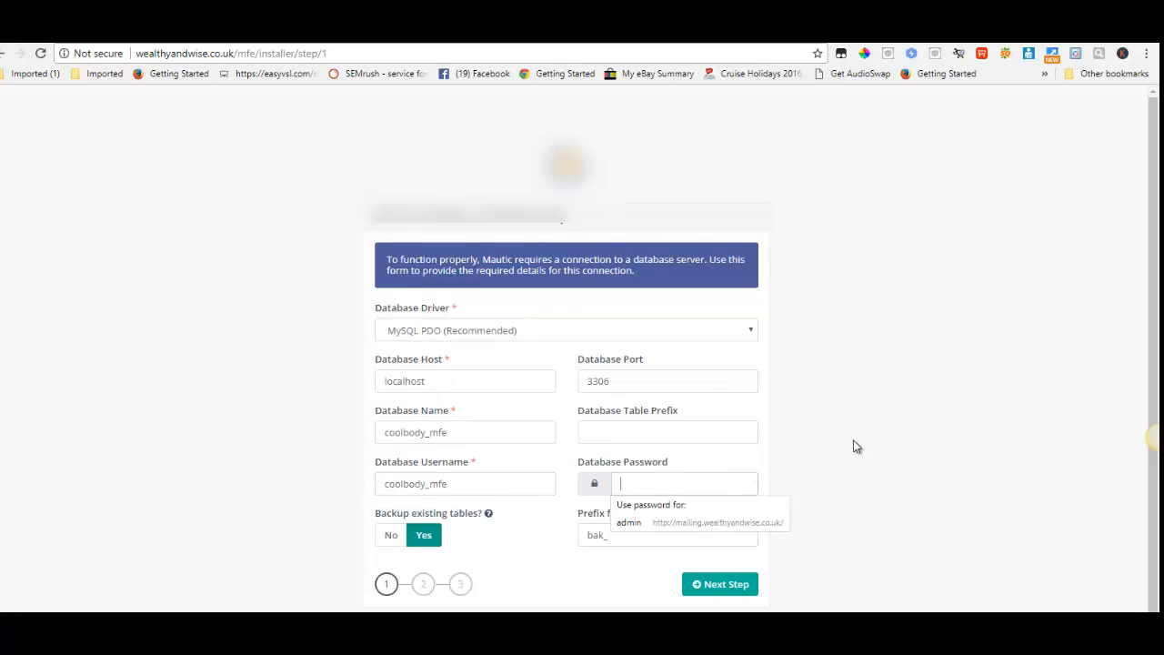
key(Escape)
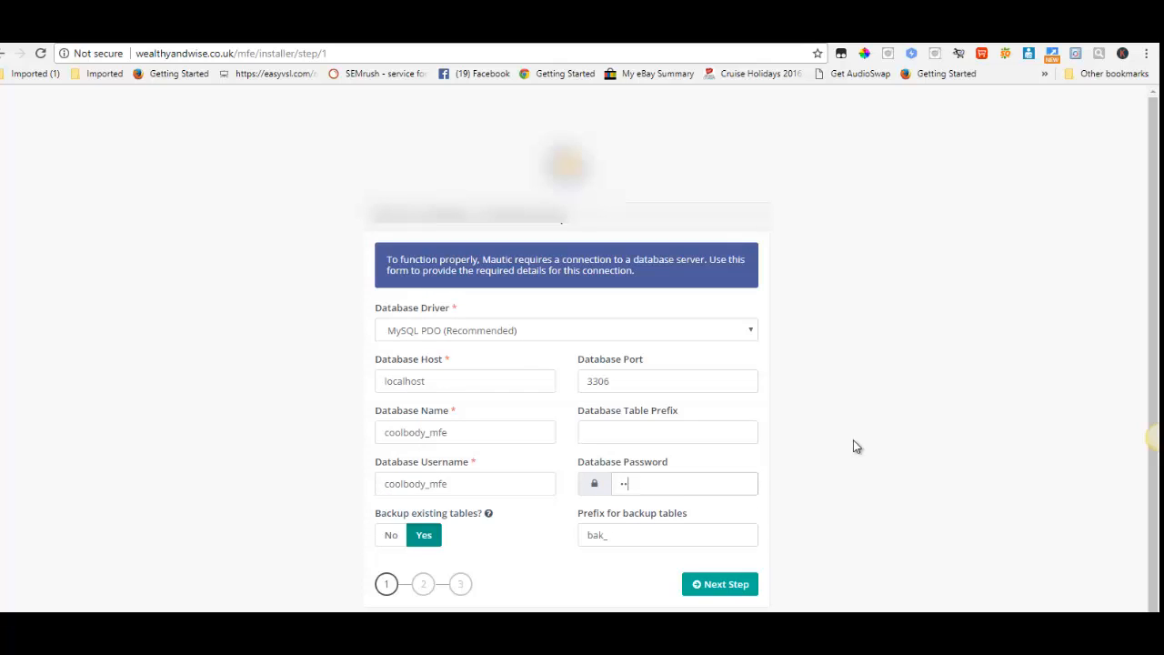
text(••••••••••)
click(728, 588)
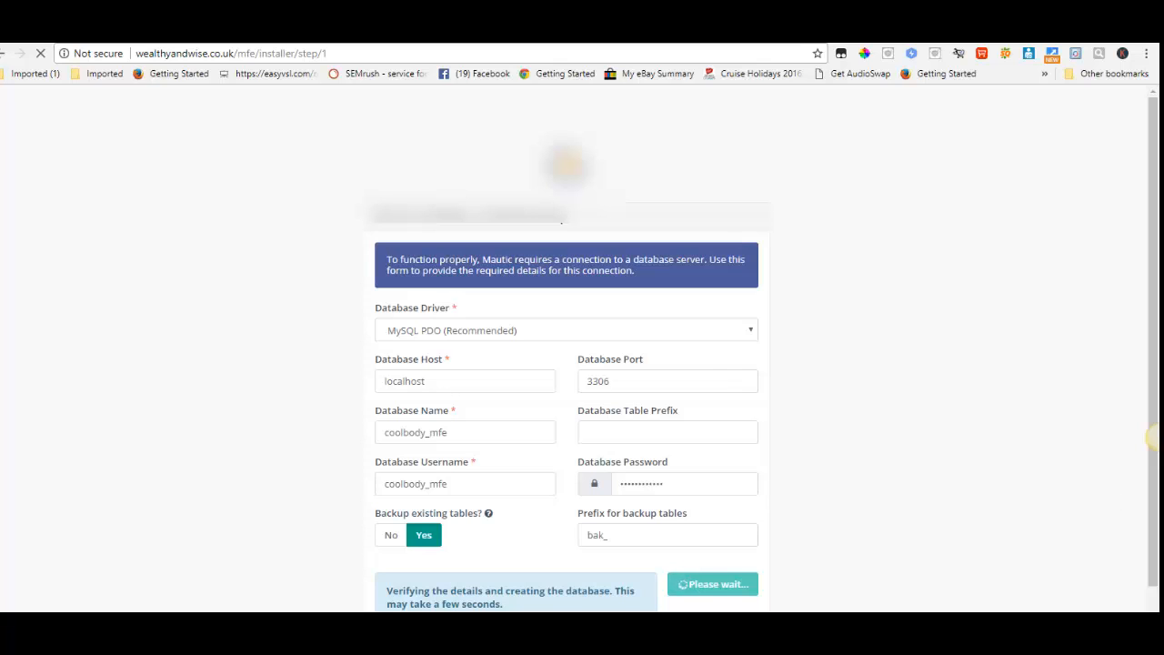
key(F9)
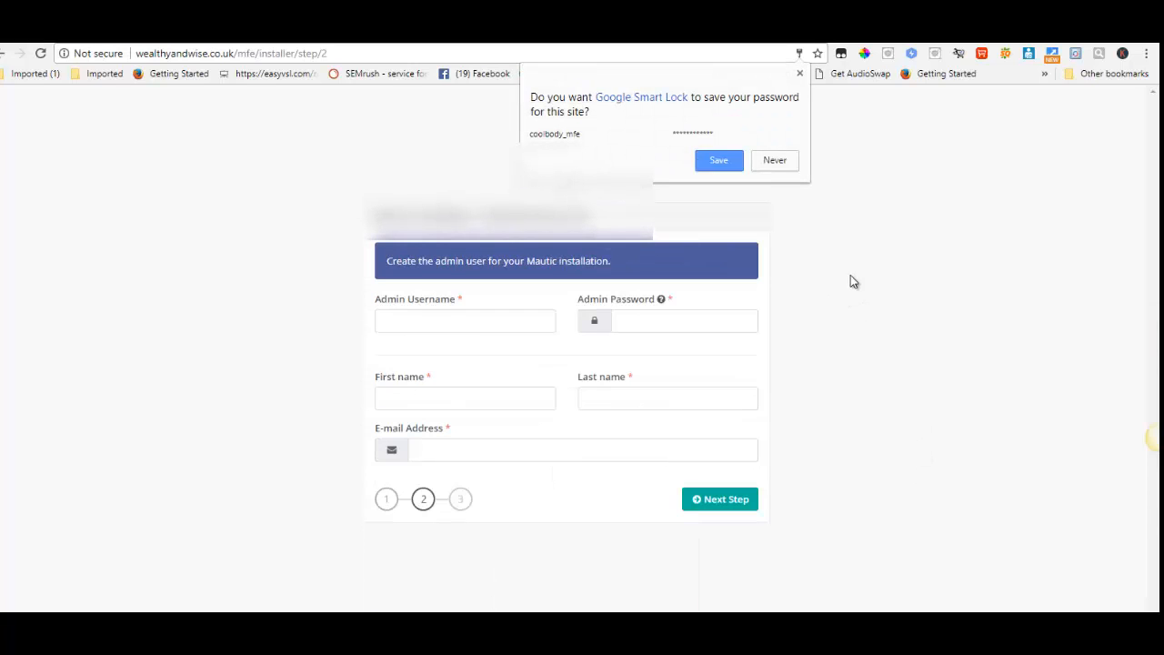
click(722, 171)
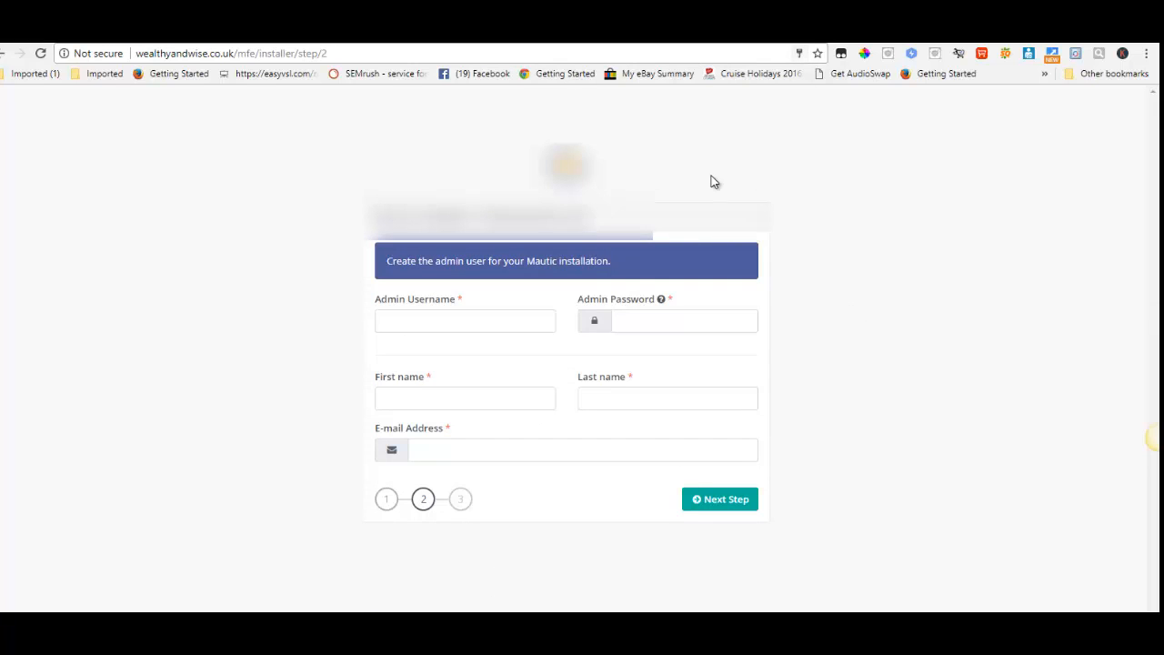
- Set the Admin Username to admin and replace the autofilled Admin Password with the chosen password
click(409, 316)
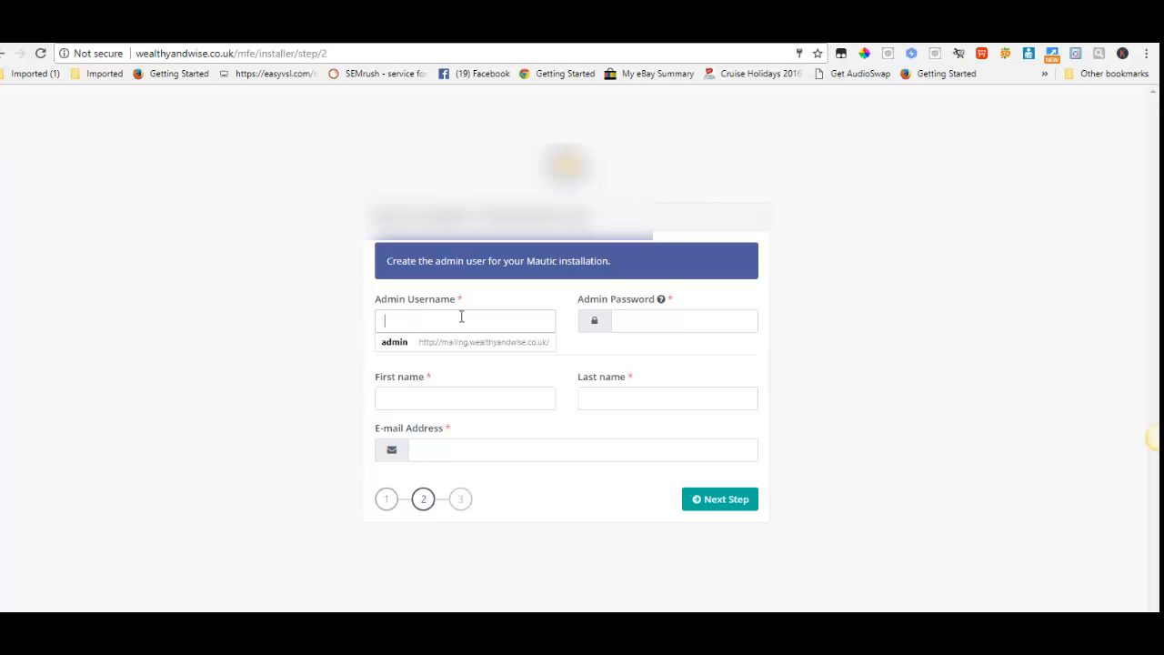
click(396, 344)
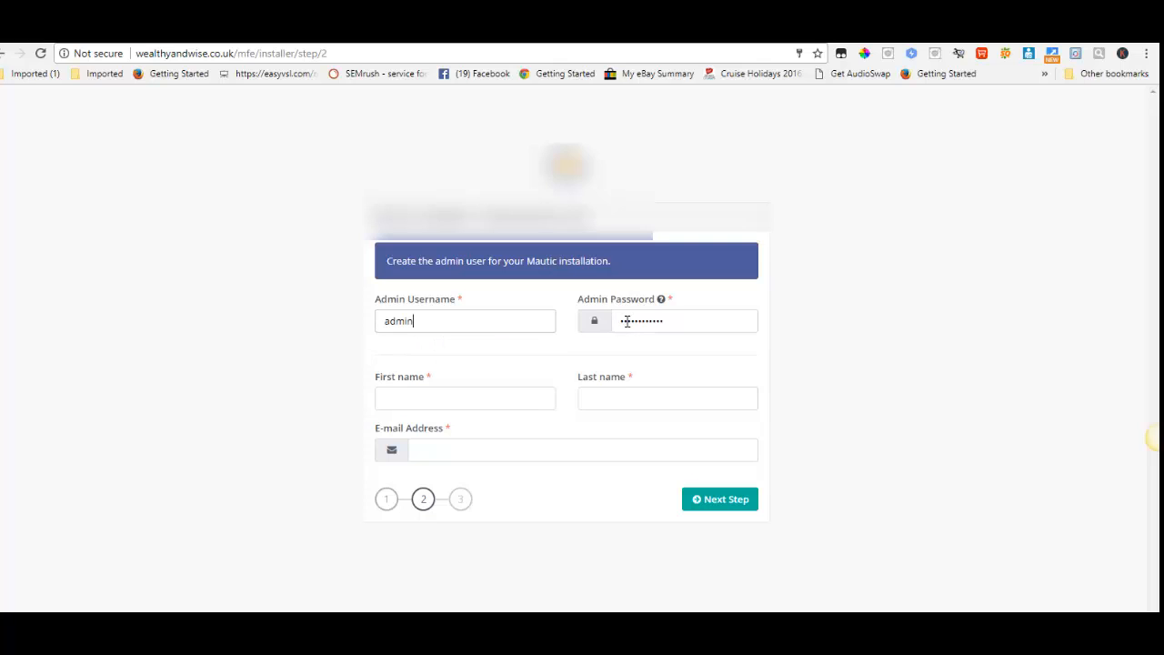
drag(613, 319, 735, 312)
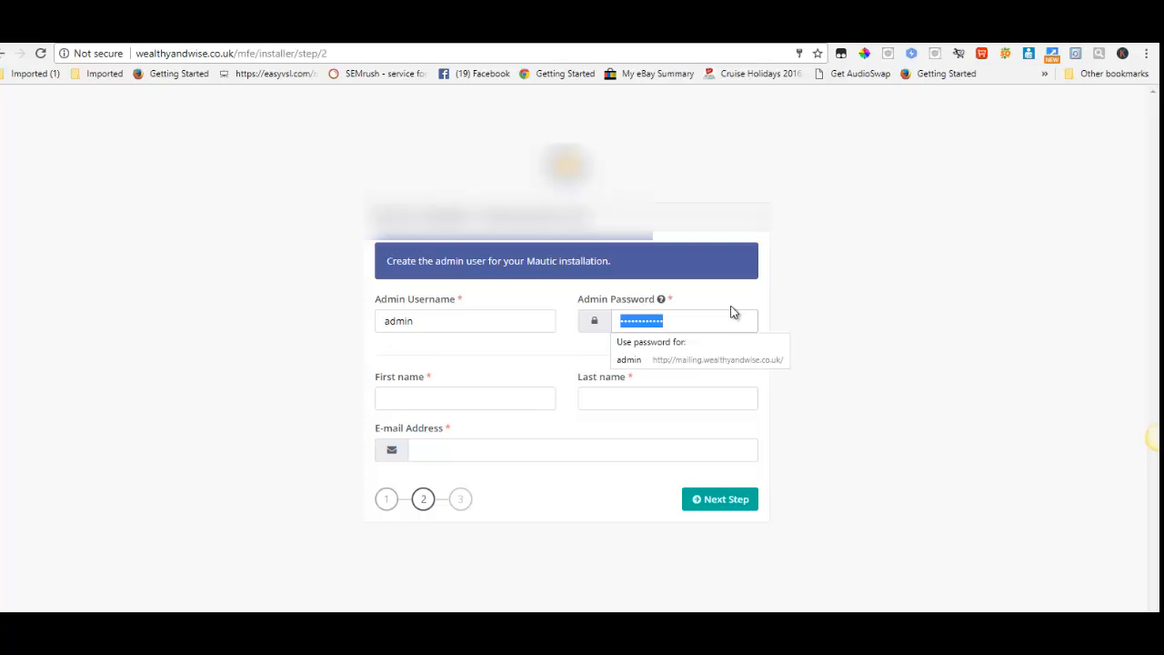
text(a•)
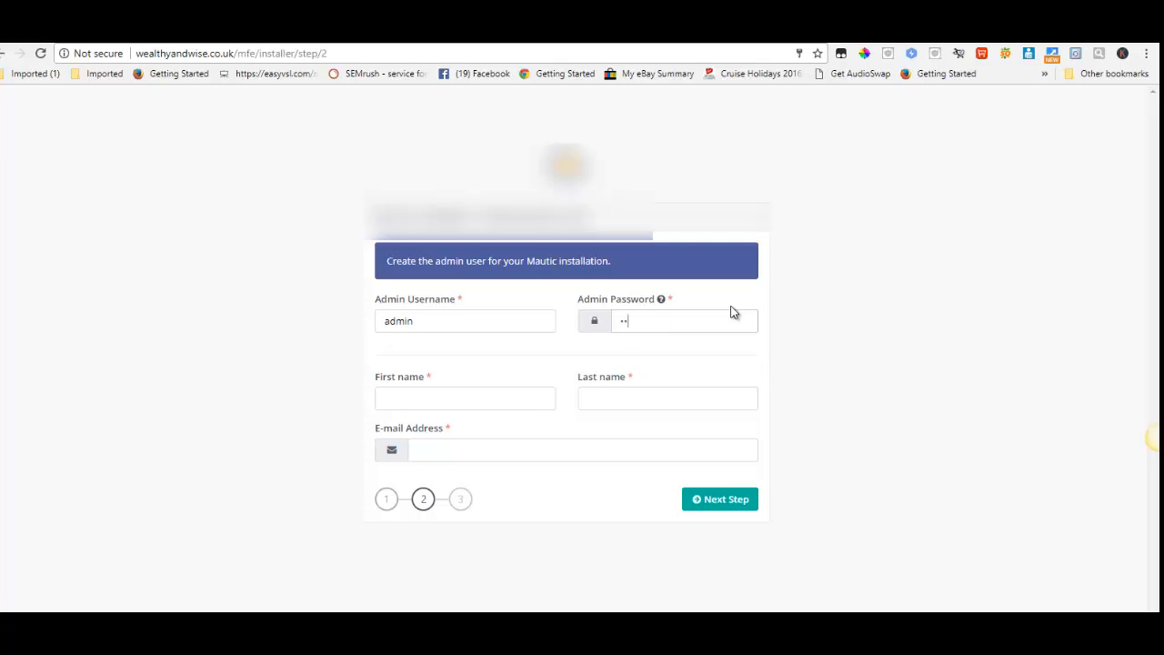
text(••••••••)
- Fill in the administrator's first name and last name for the Mautic admin user
click(415, 403)
text(De)
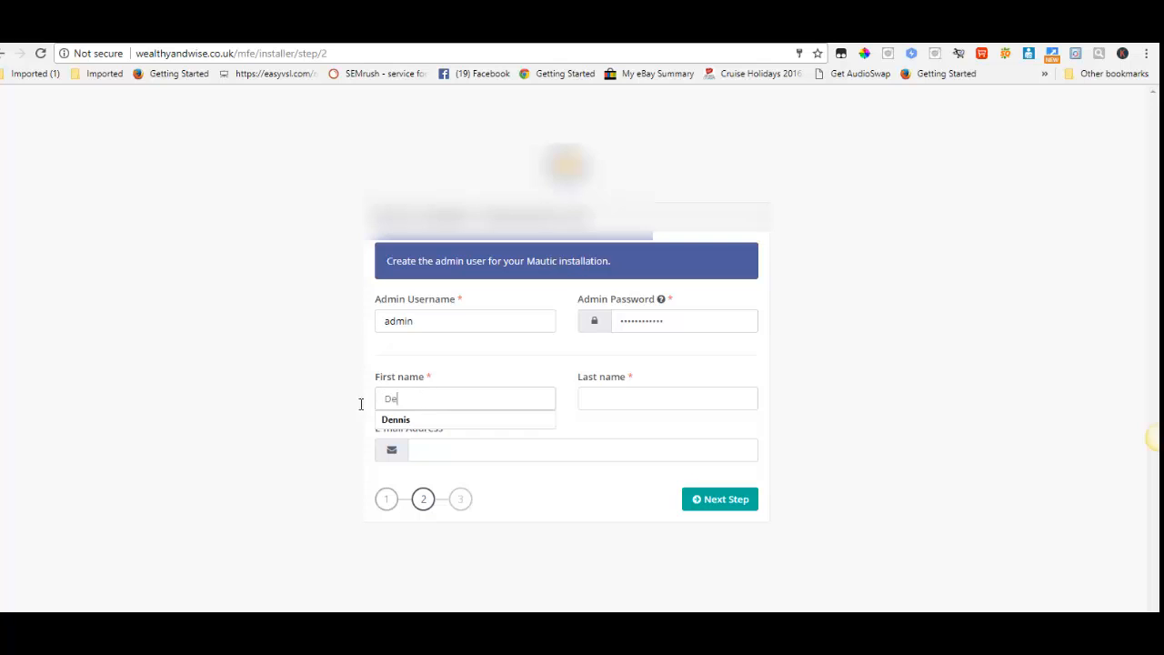
click(395, 419)
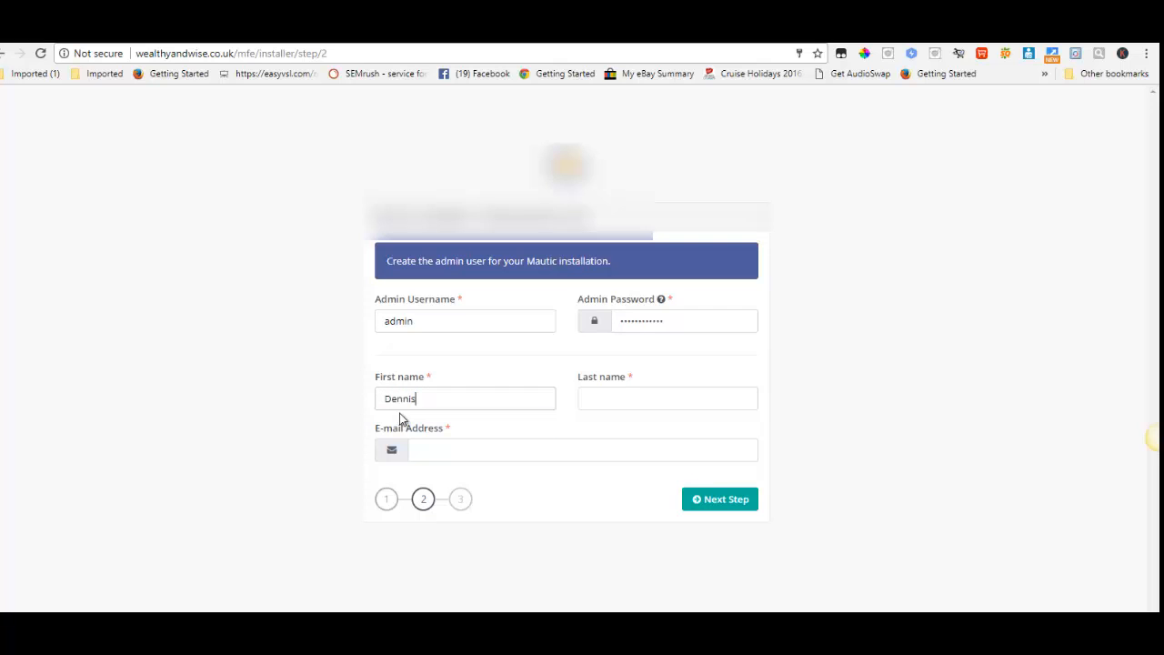
click(603, 403)
click(603, 421)
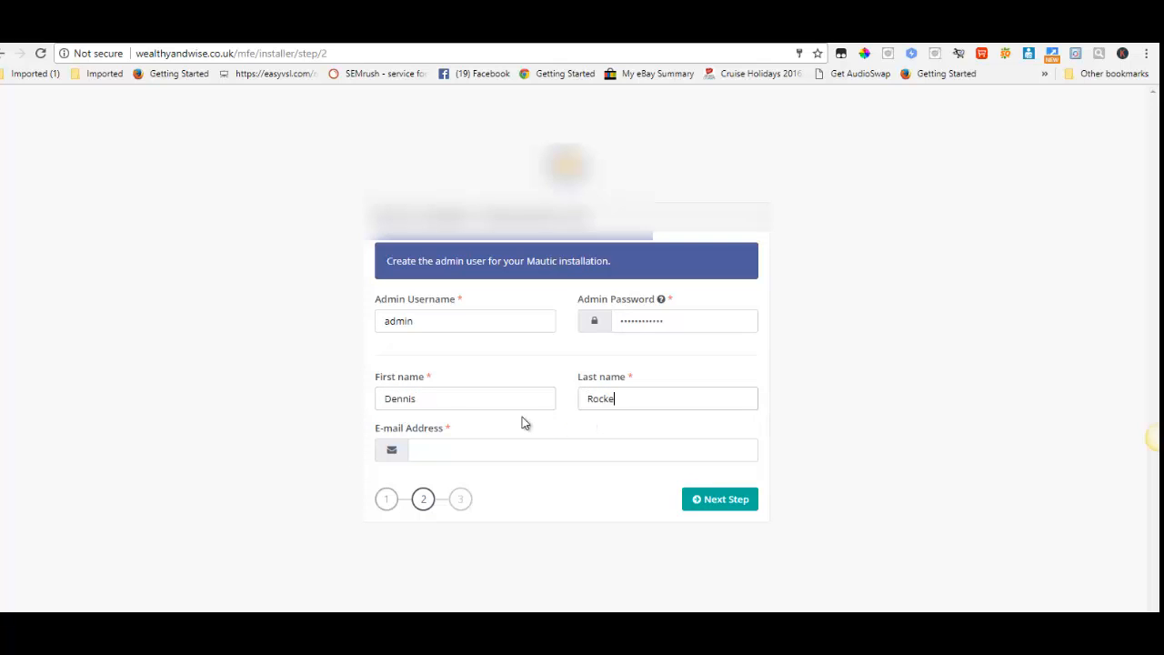
- Enter the administrator's e-mail address and submit the admin user details
click(450, 450)
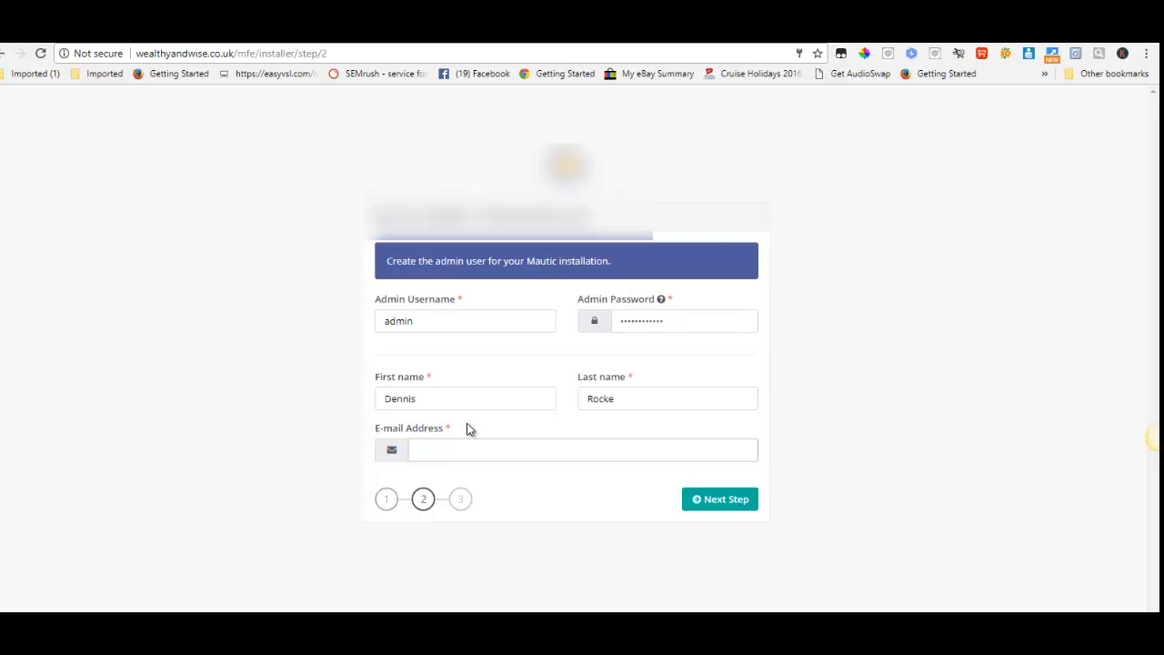
click(702, 499)
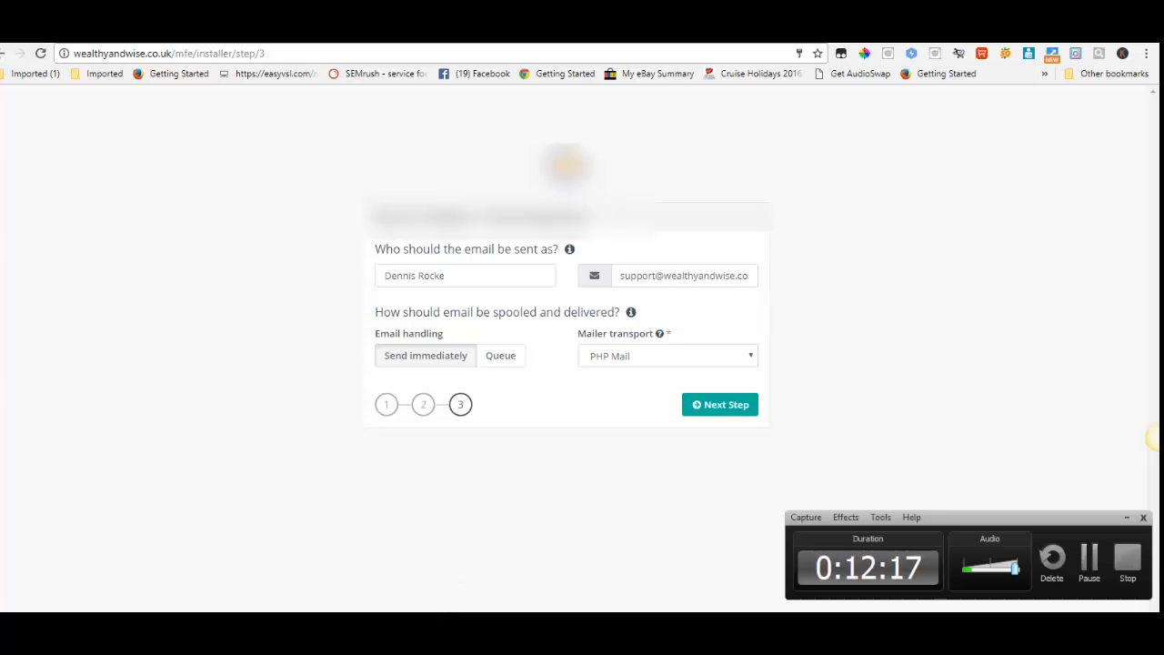
- Set the installer's email handling to Queue
click(1091, 564)
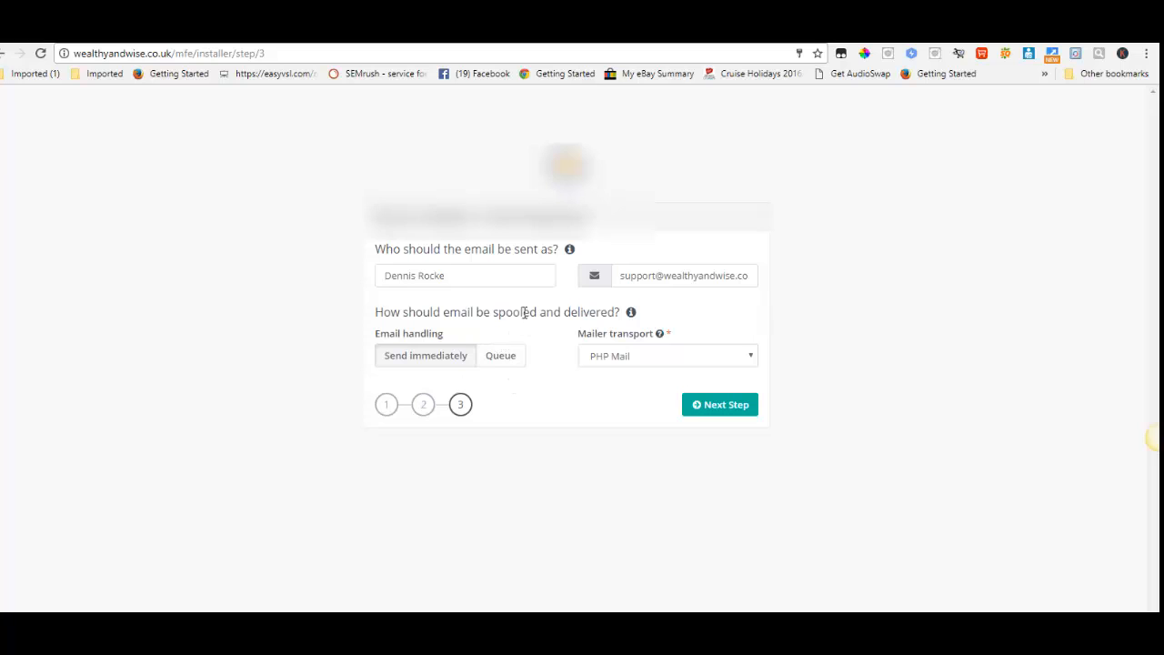
click(506, 357)
click(431, 361)
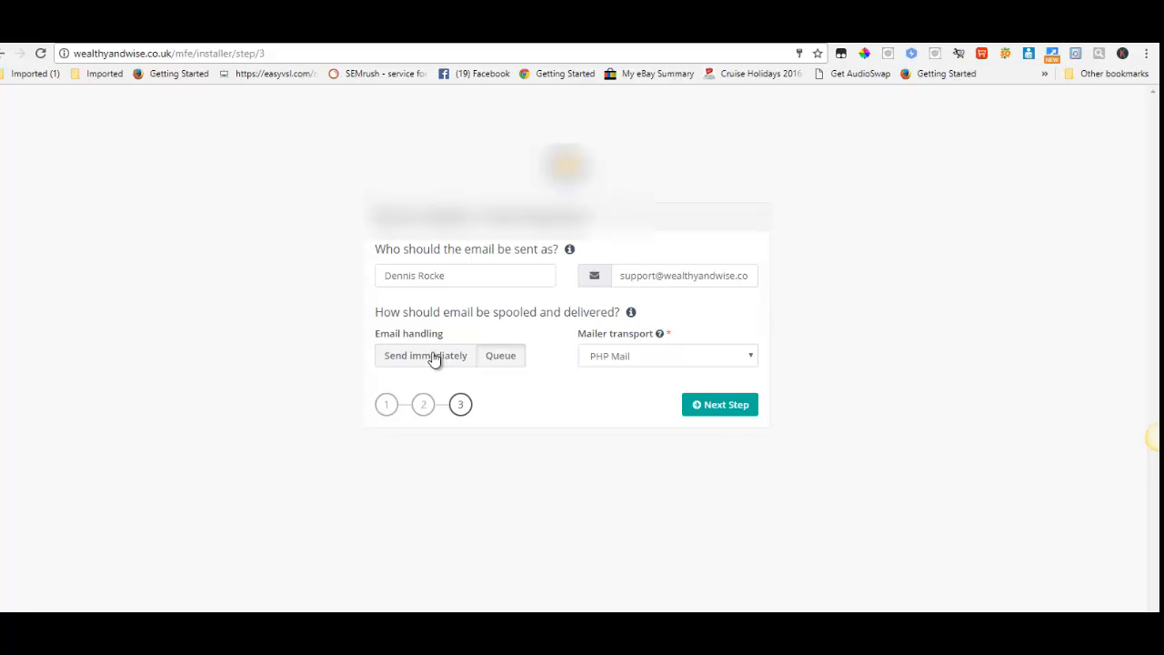
mouse_move(627, 338)
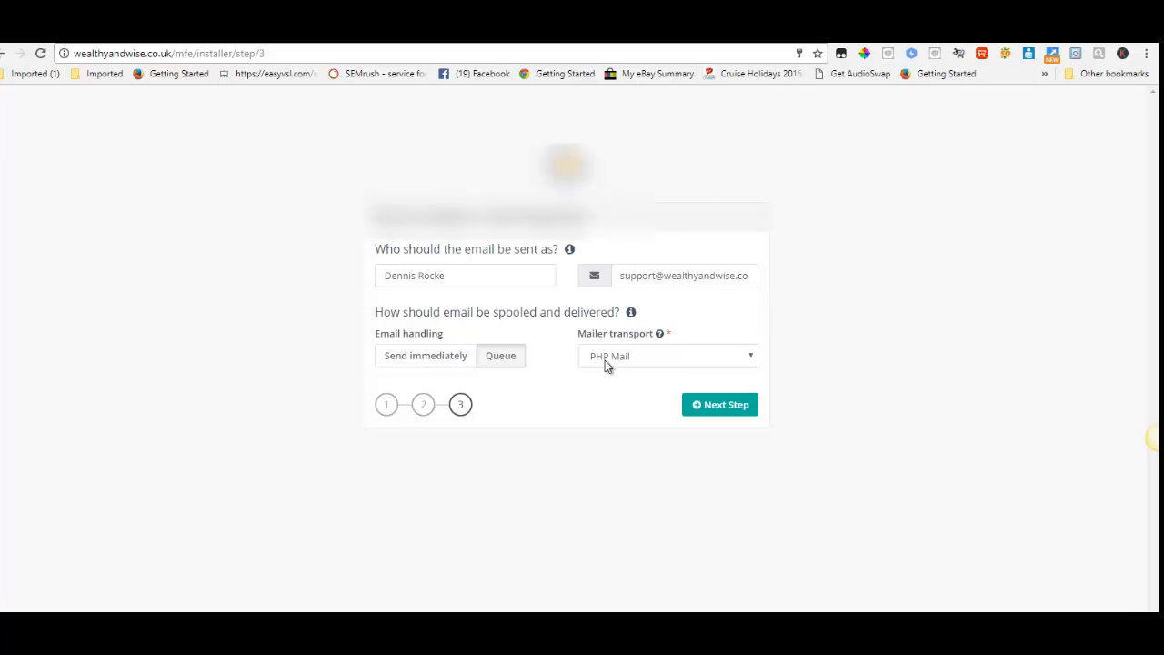
- Choose PHP Mail as the mailer transport and submit the email configuration to complete the installer
click(752, 357)
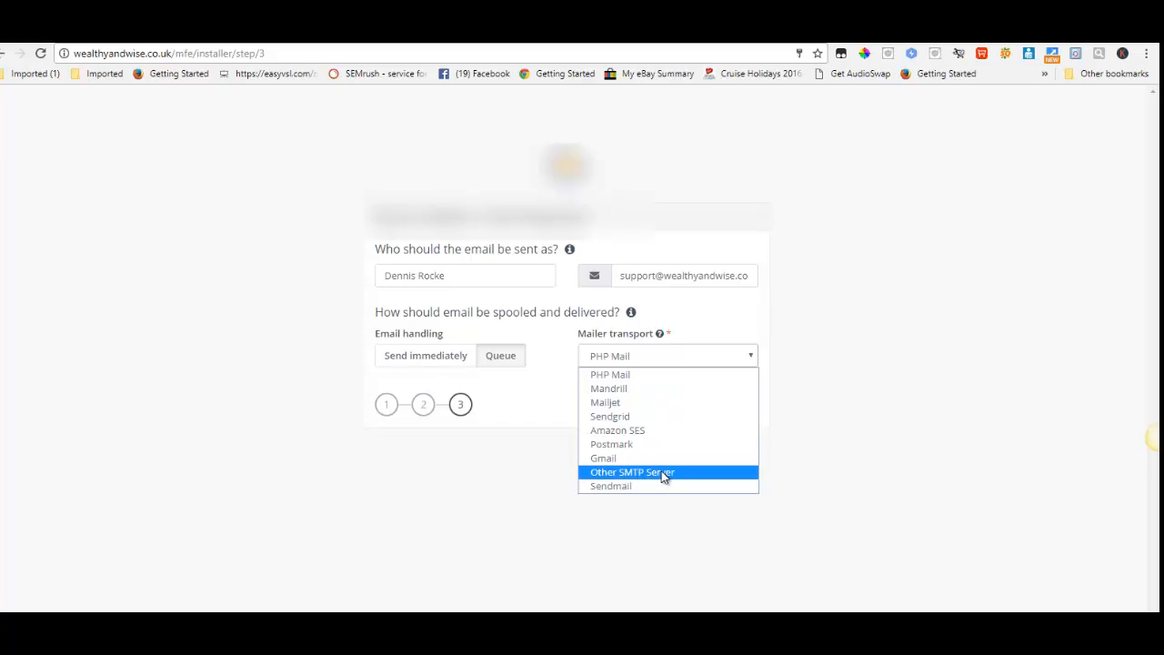
click(637, 373)
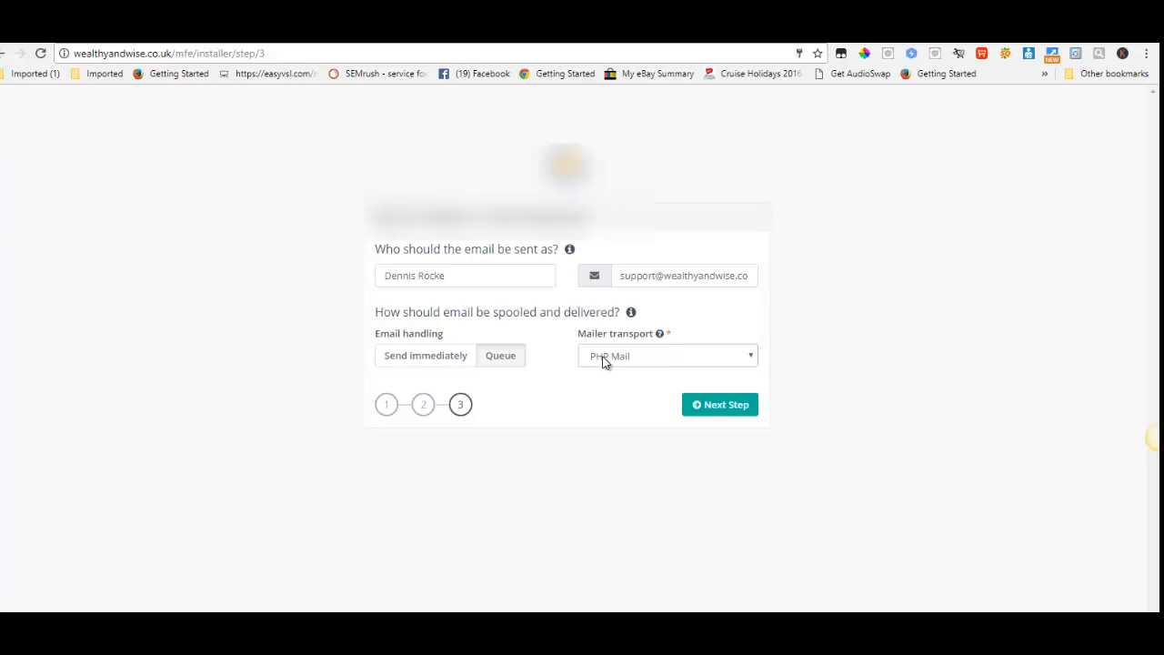
click(726, 408)
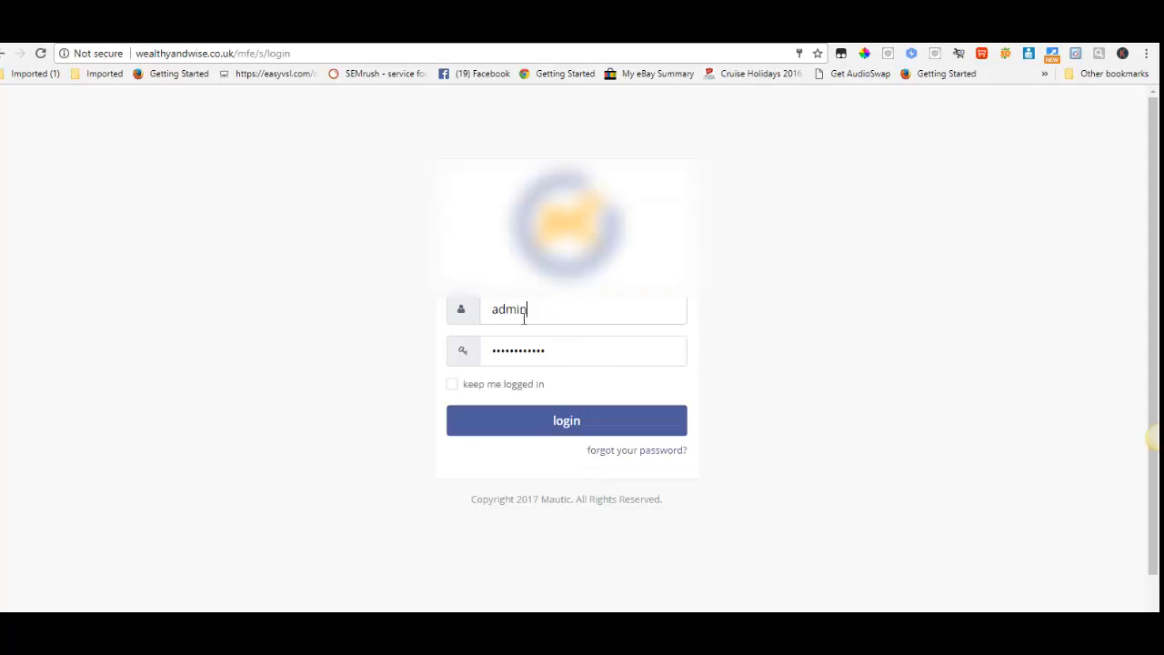
- Replace the autofilled login password with the admin account password and log in to Mautic as admin
drag(552, 351, 475, 337)
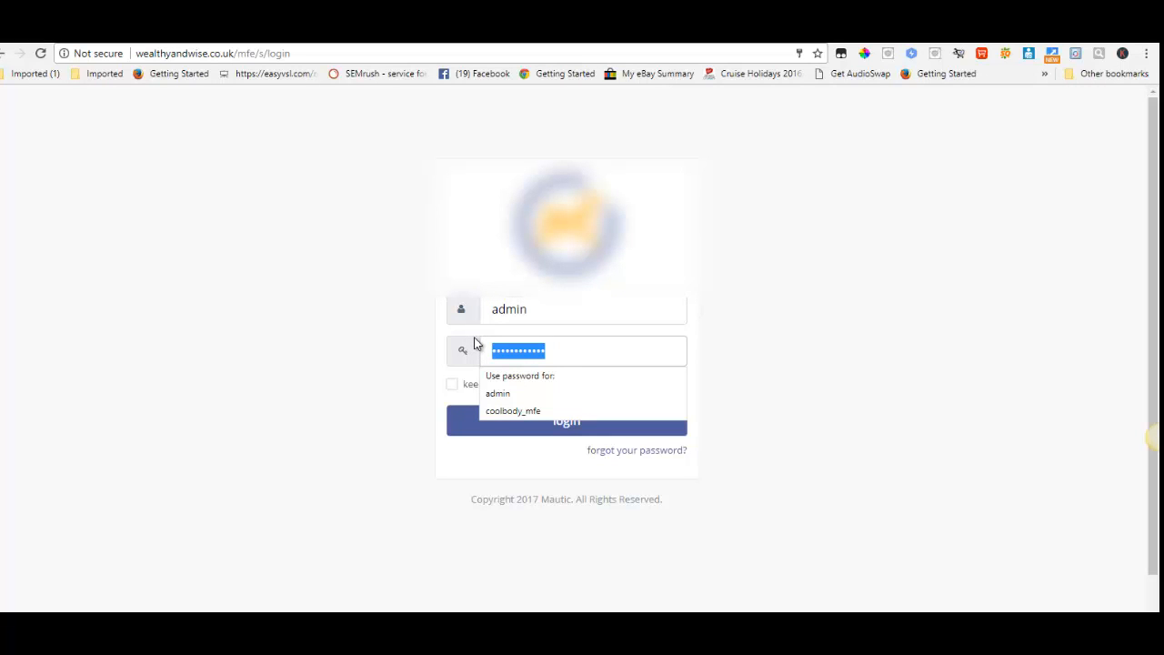
text(a)
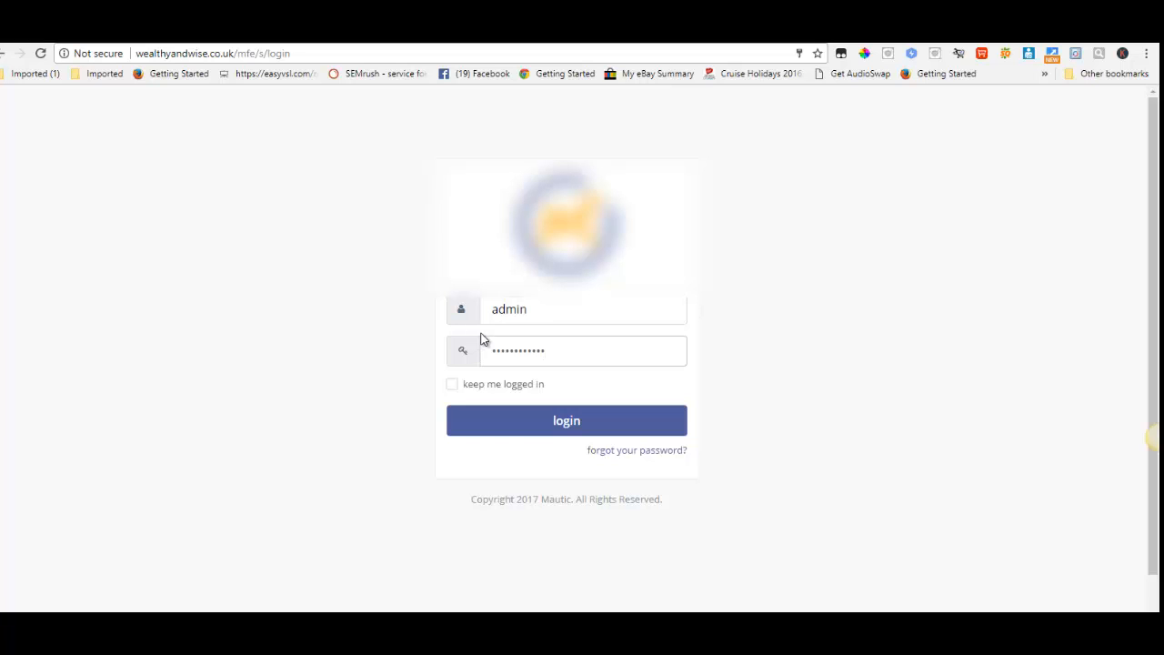
click(560, 428)
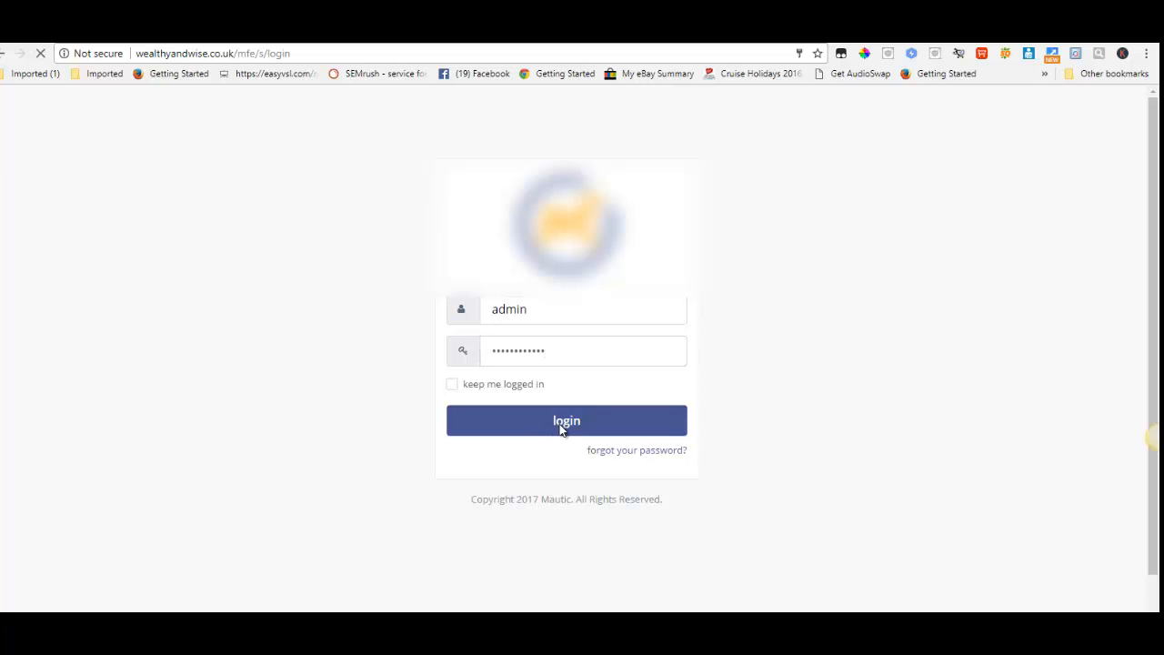